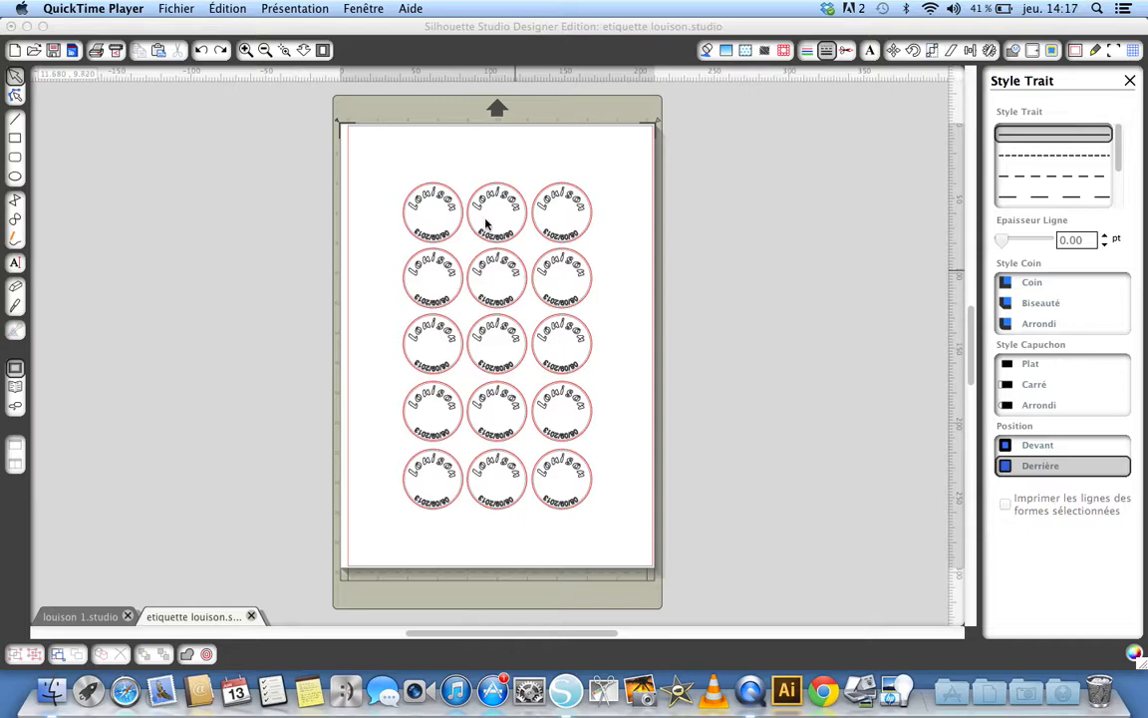
- Ungroup the full grid of round labels on the page
click(484, 236)
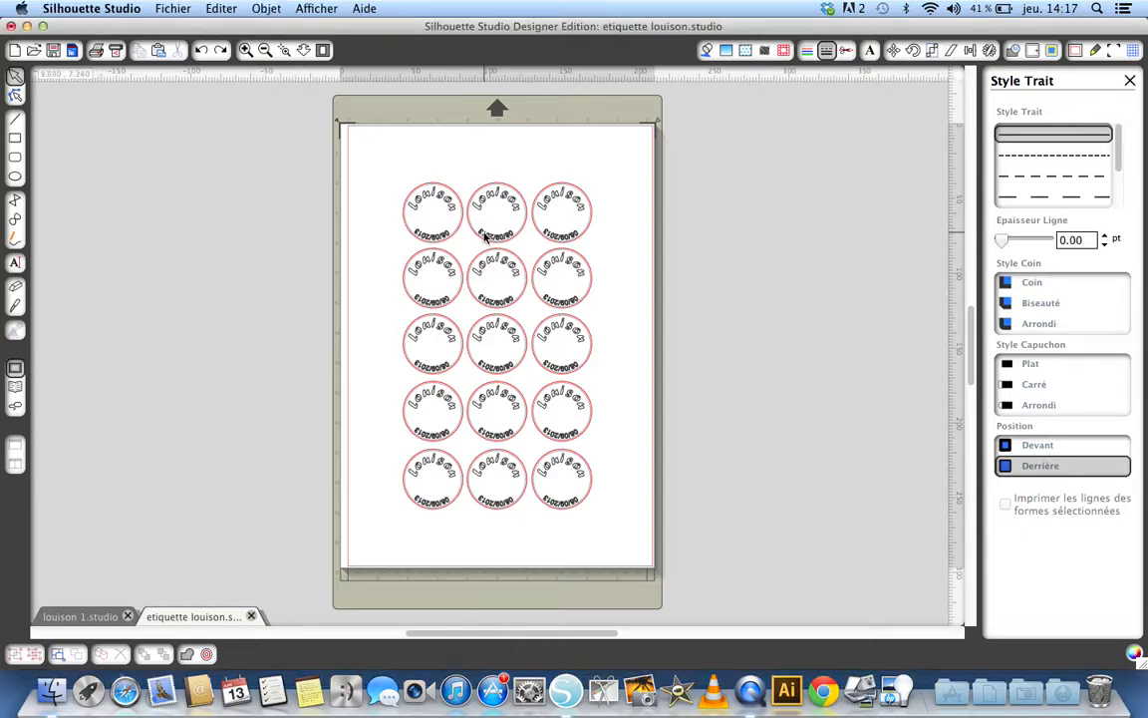
click(484, 236)
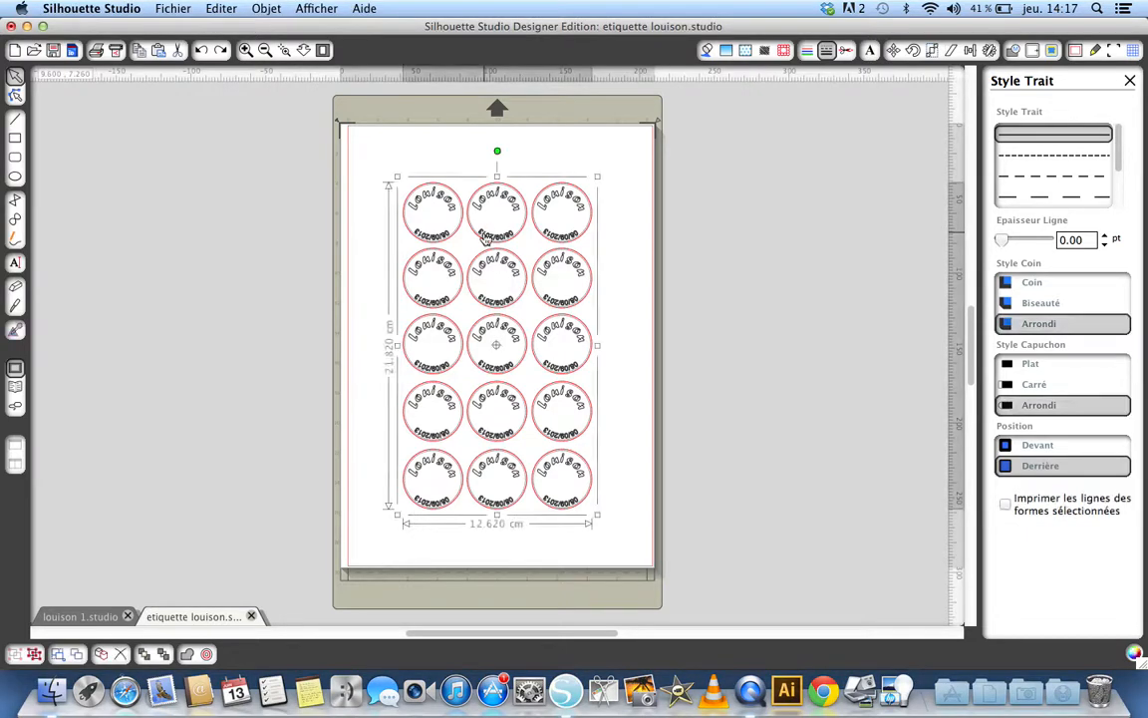
right_click(482, 236)
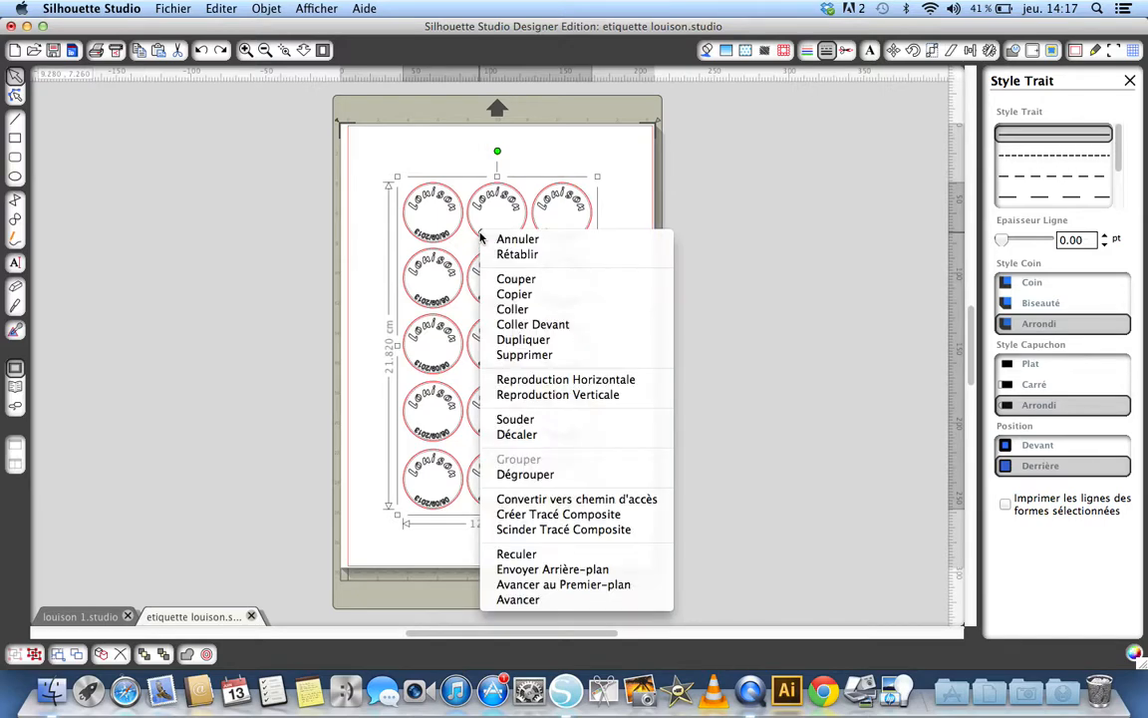
click(514, 475)
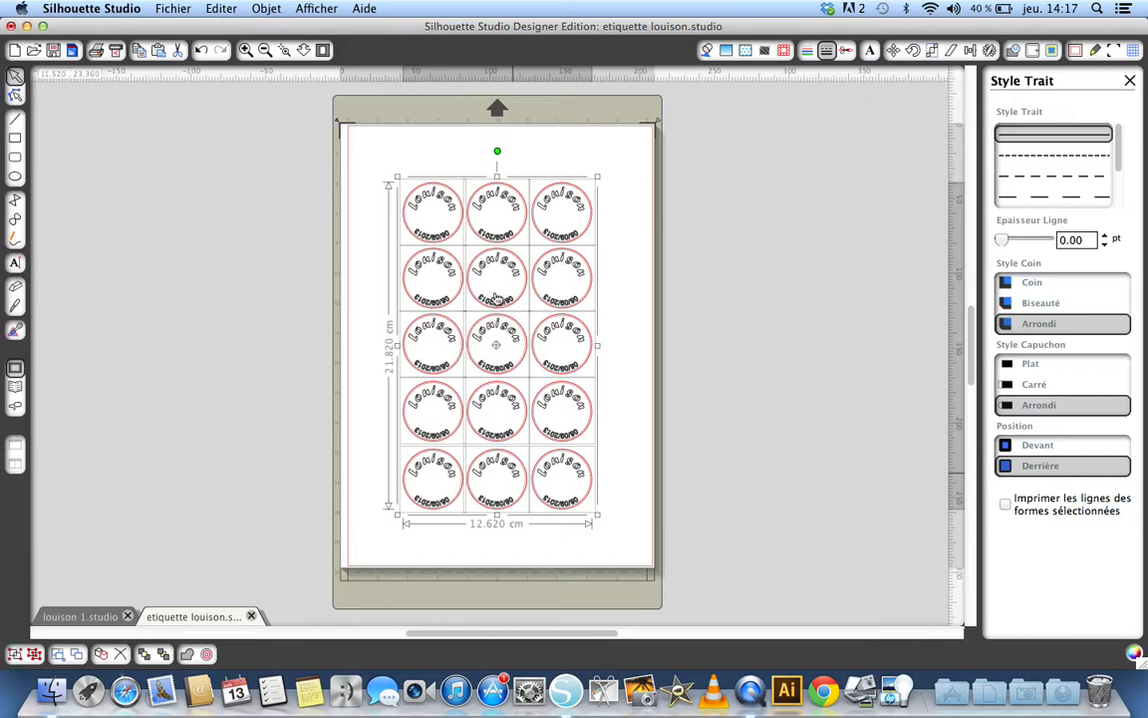
- Group all the selected labels back into a single object
right_click(480, 261)
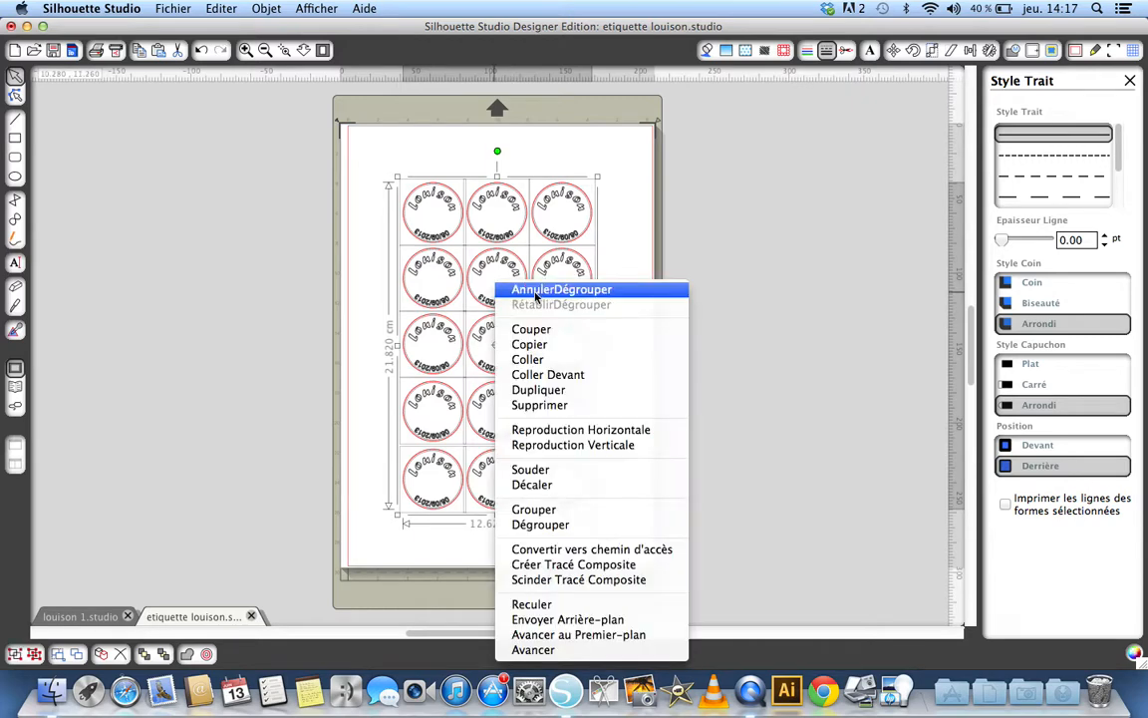
key(Escape)
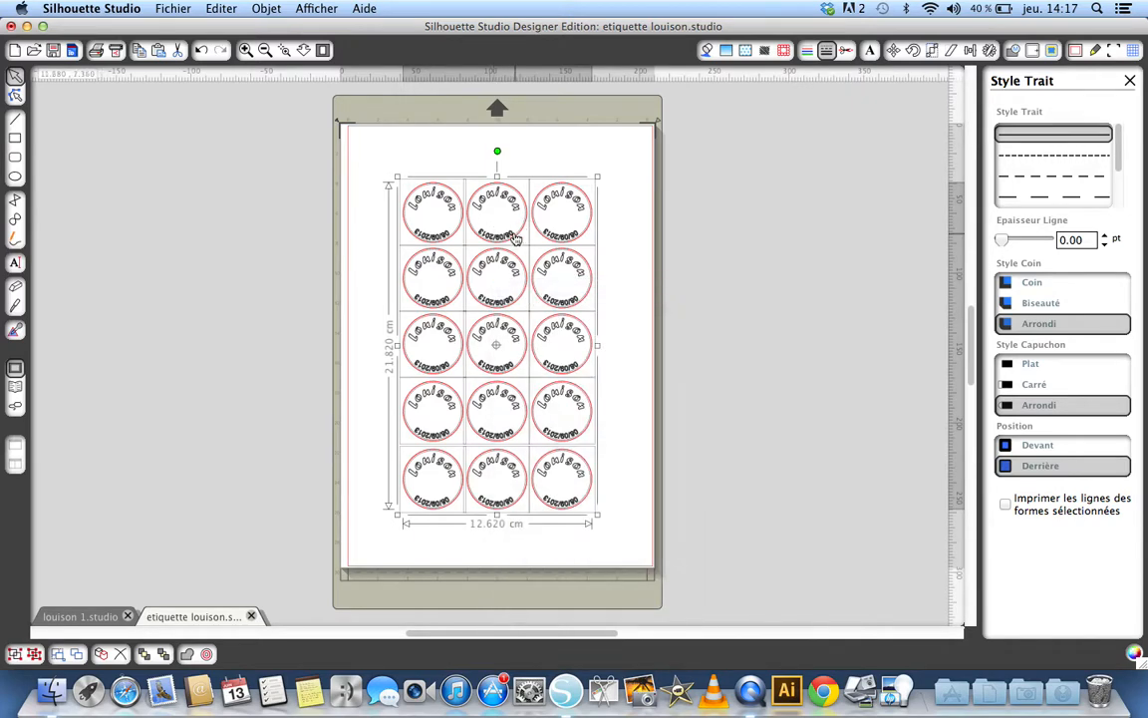
key(super+g)
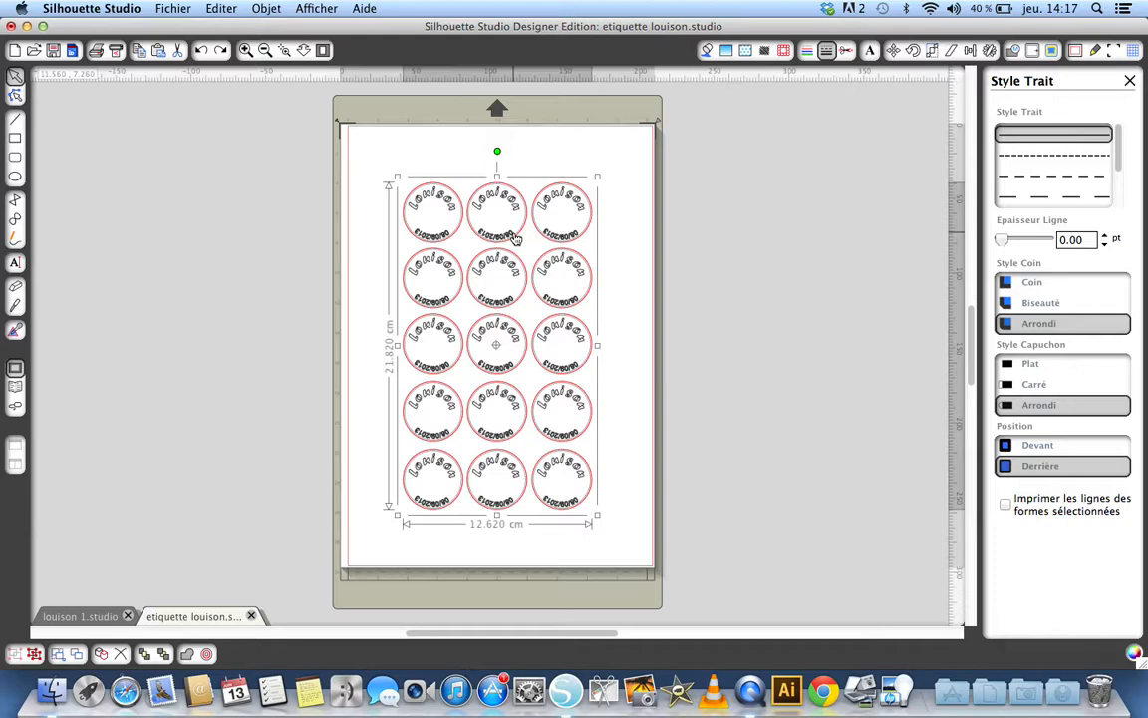
- Ungroup the label grid into individual round labels and clear the selection
right_click(516, 237)
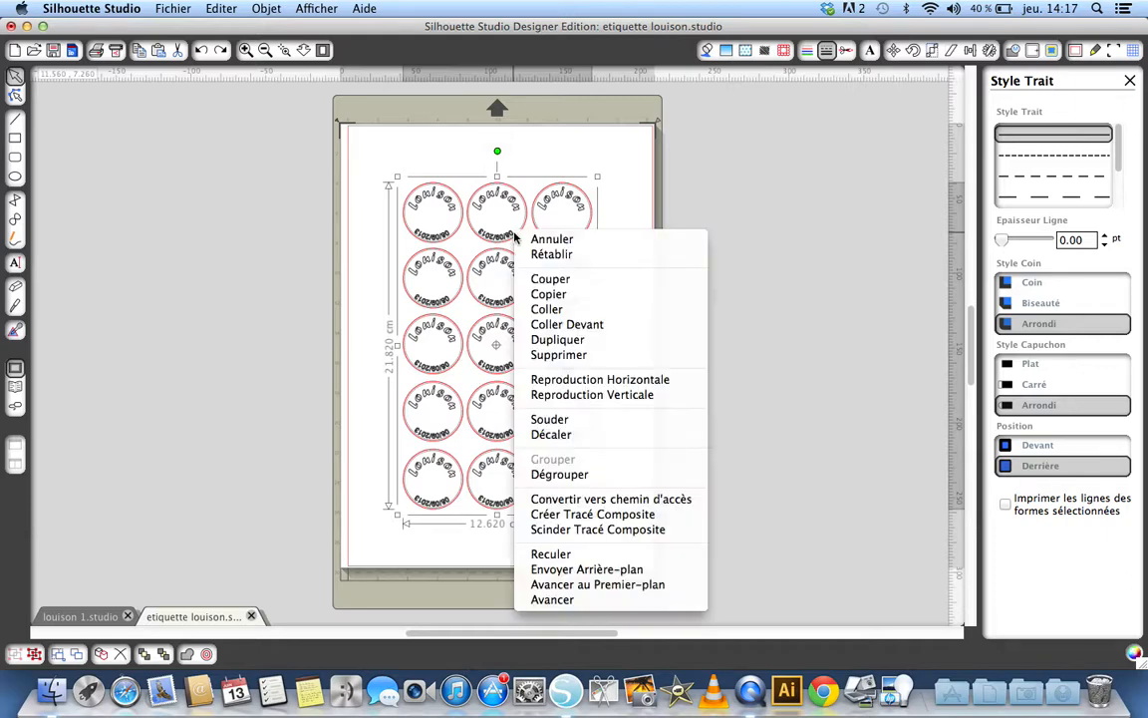
click(556, 477)
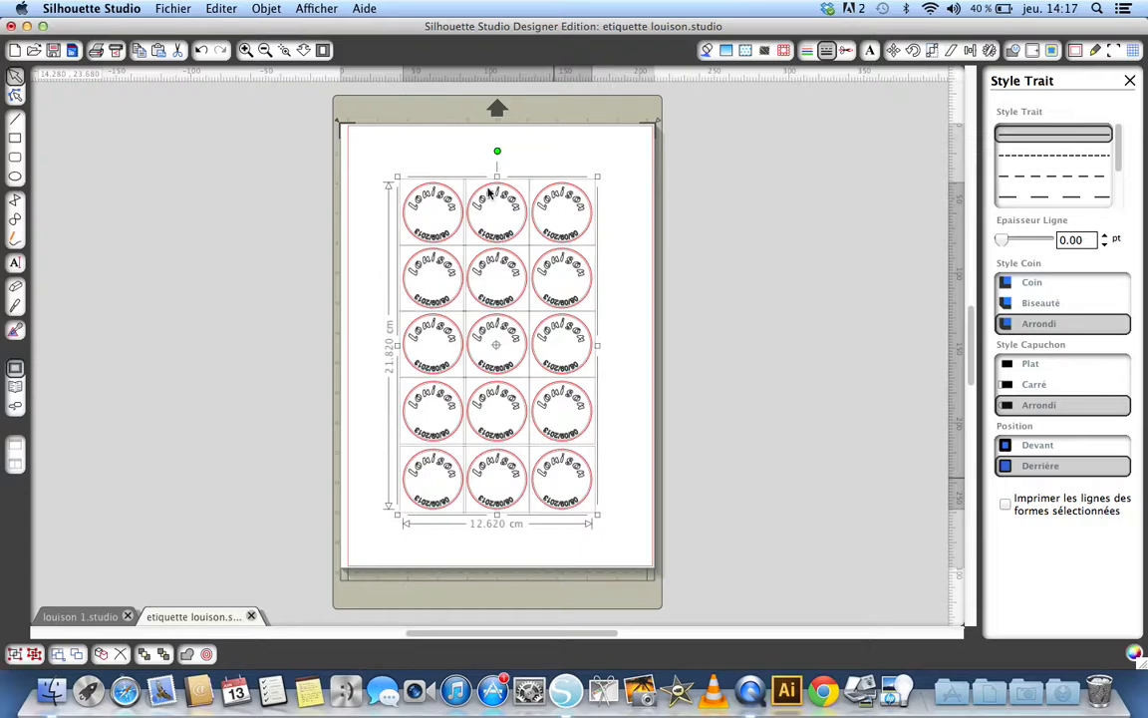
right_click(579, 189)
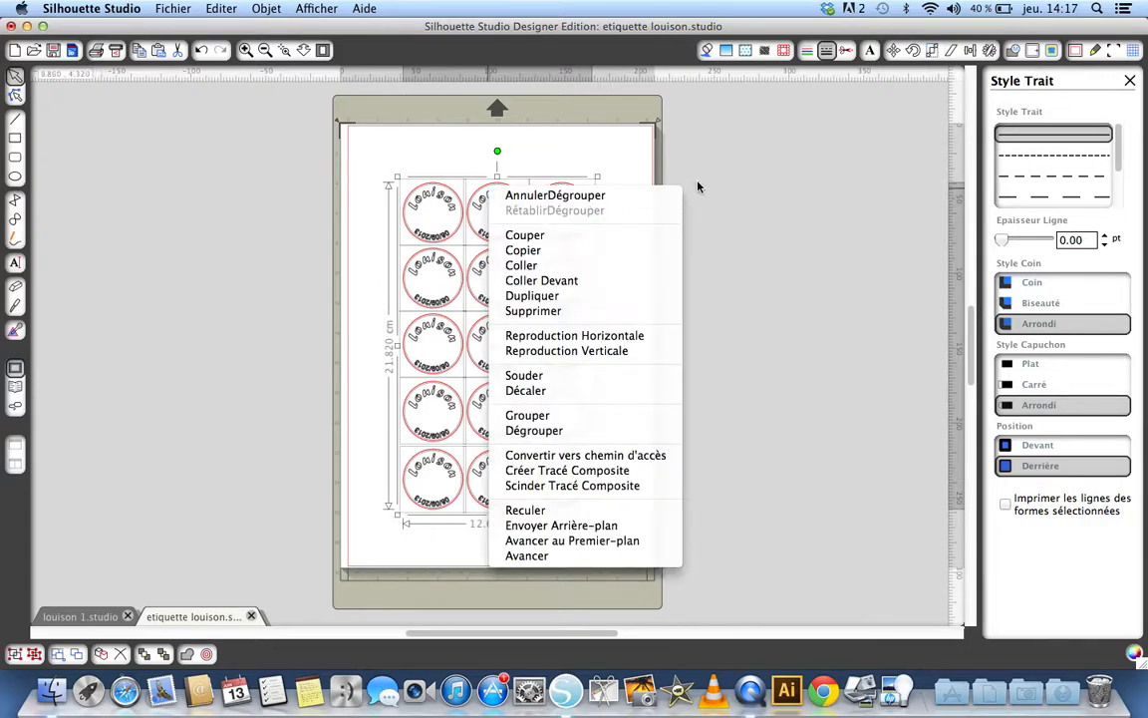
click(398, 221)
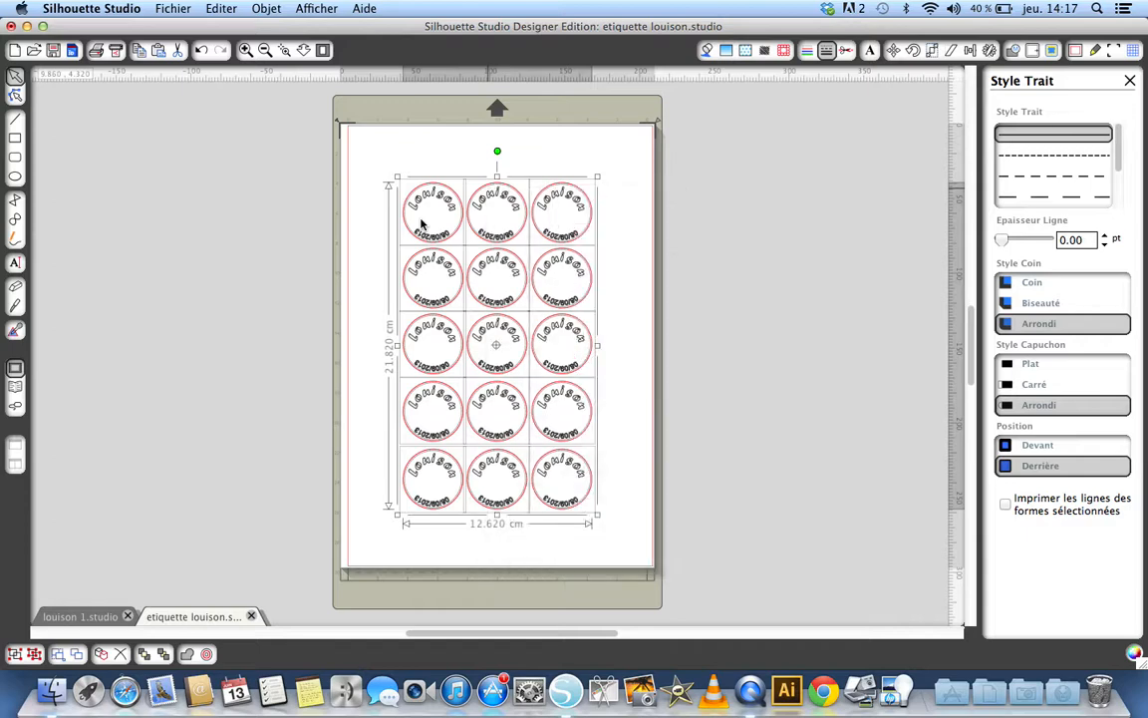
click(663, 201)
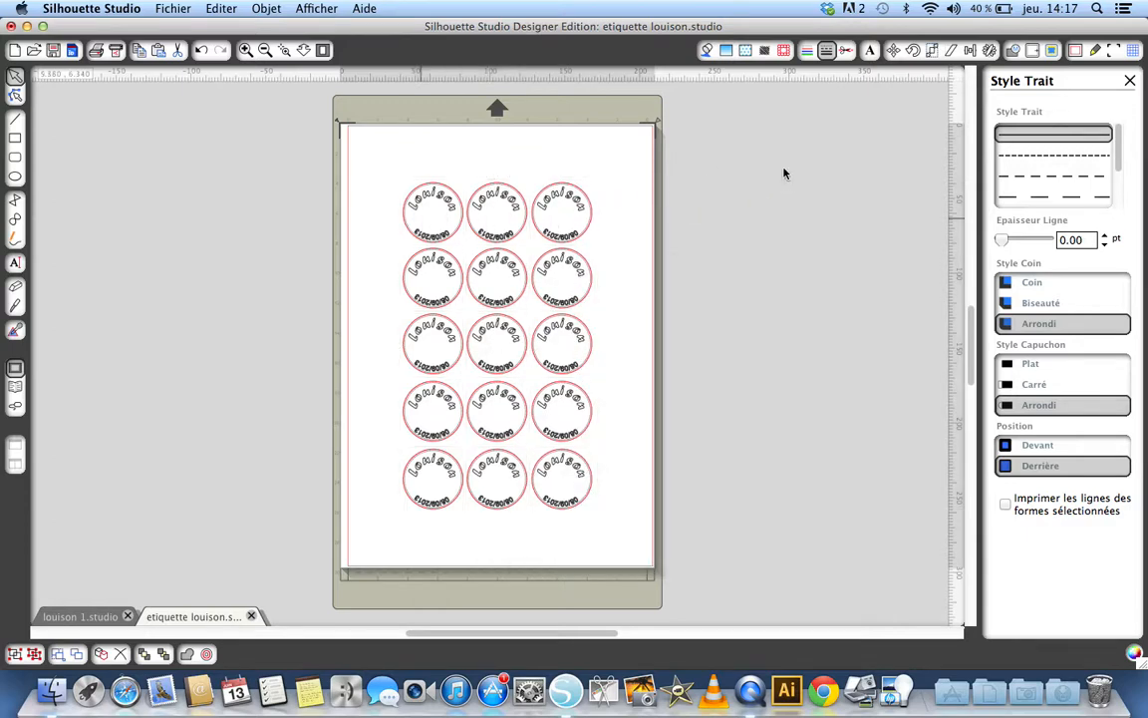
- Move the label in the second row, third column off the page into the empty workspace beside it
key(super+a)
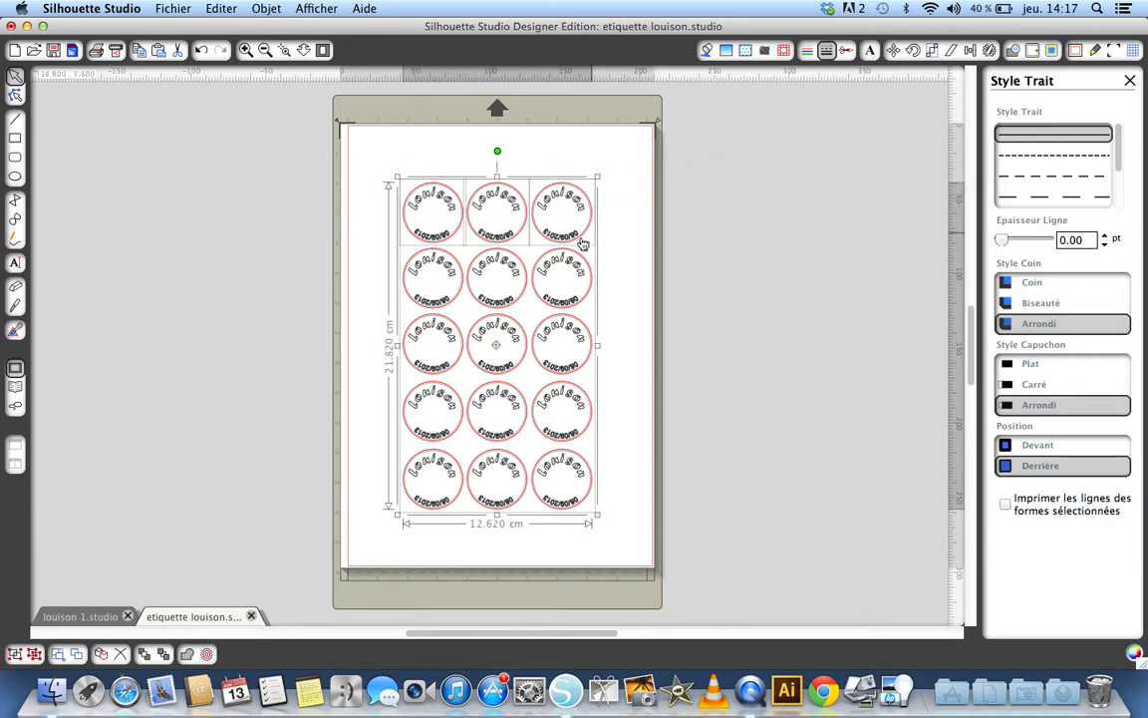
click(587, 301)
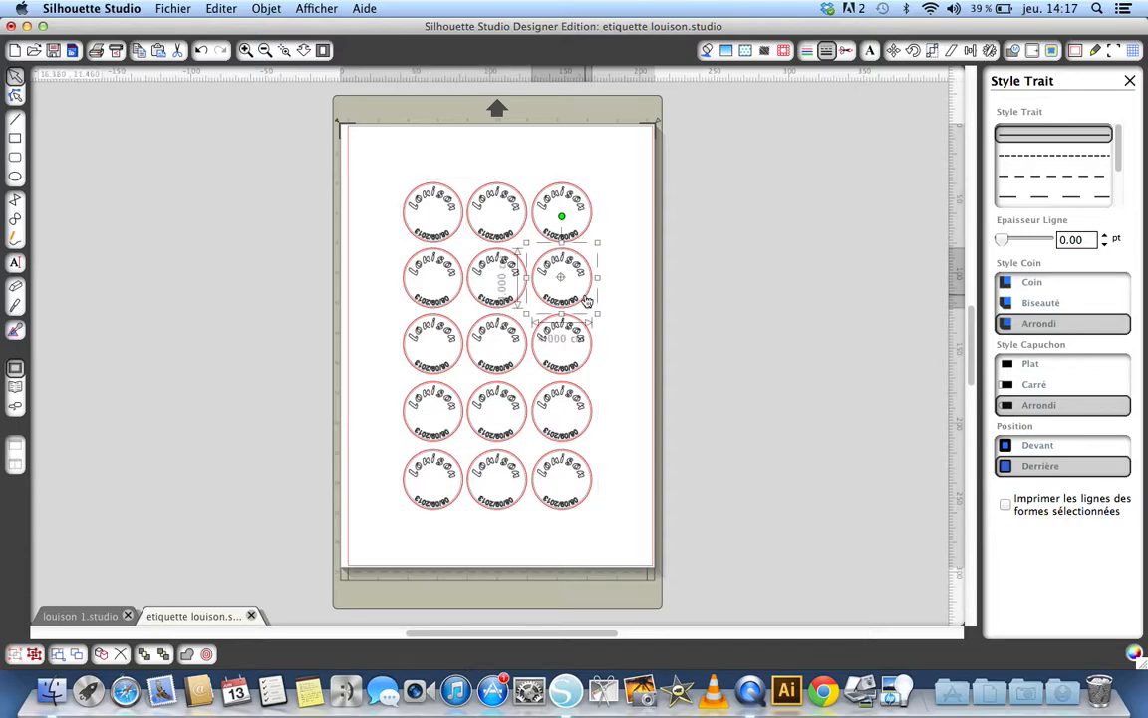
drag(587, 302, 792, 188)
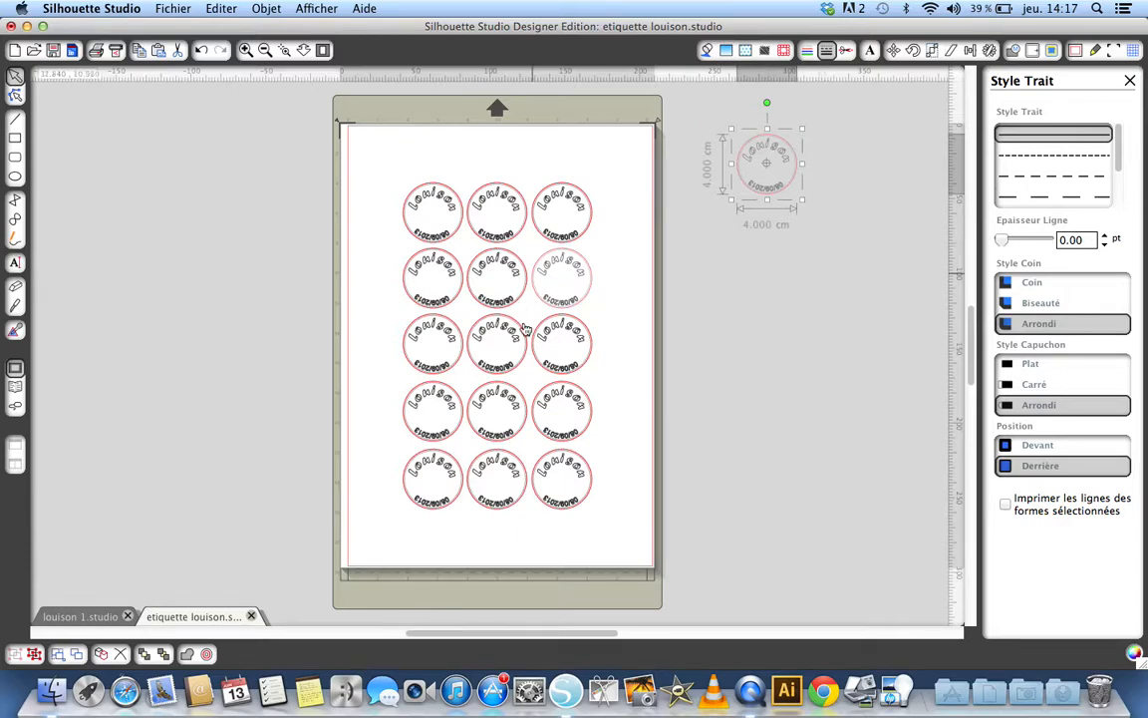
- Group the labels remaining on the page, leaving out the one set aside, and clear the selection
click(590, 289)
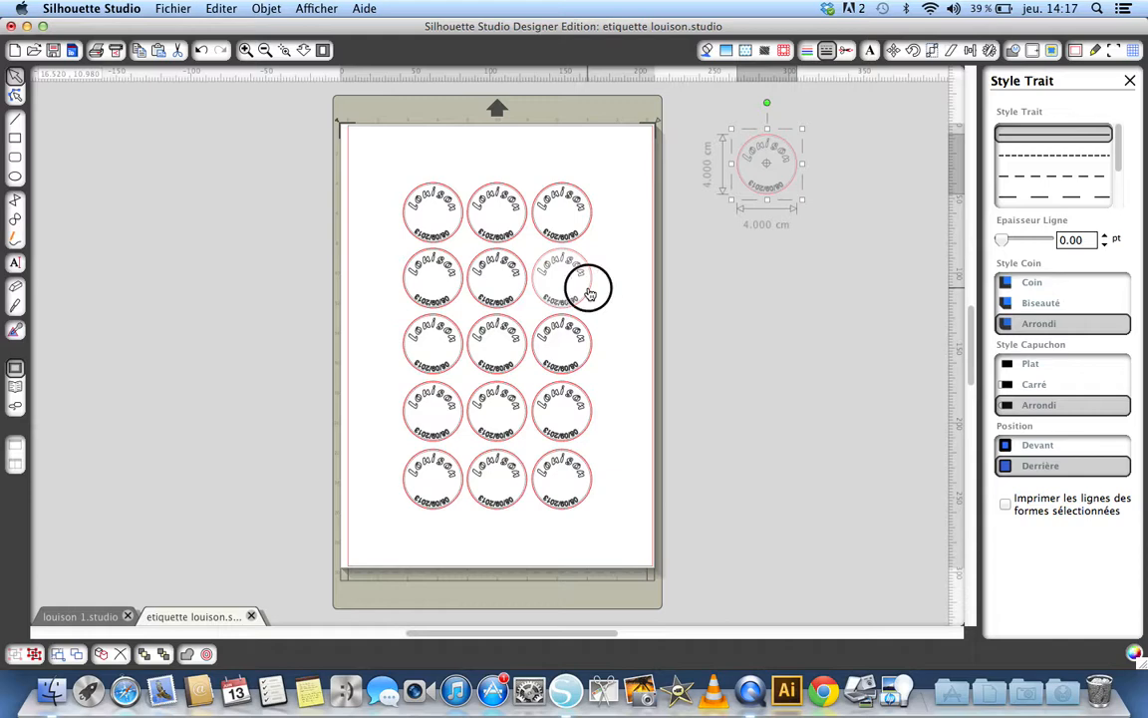
click(589, 290)
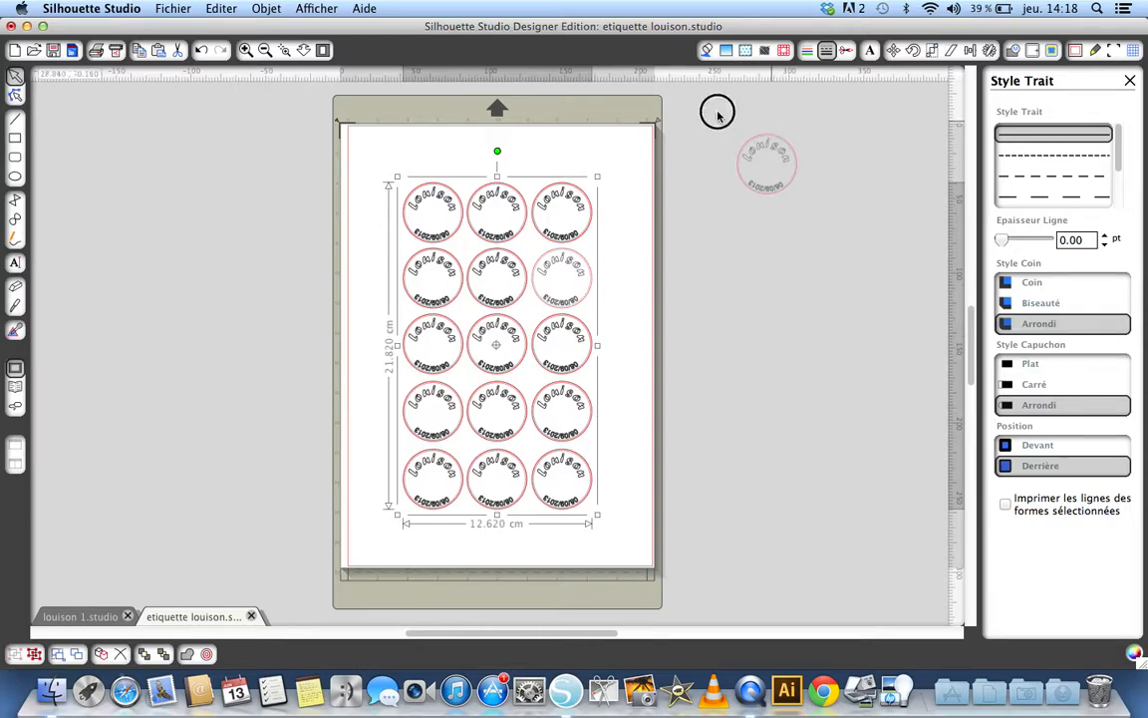
click(764, 201)
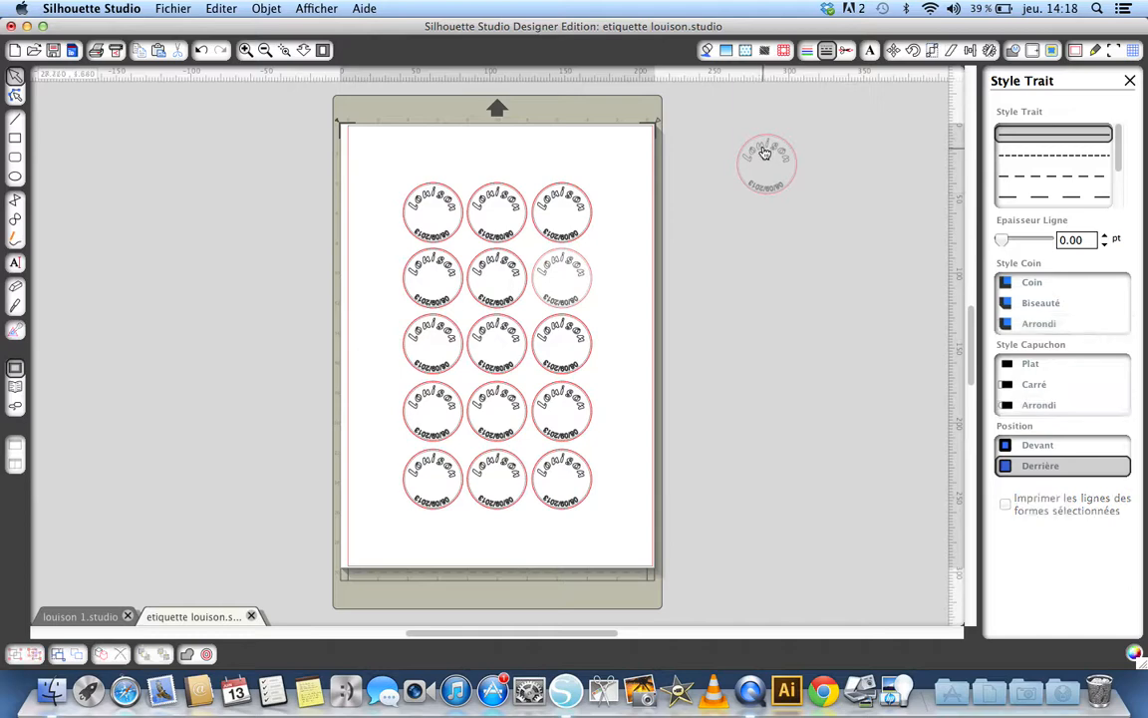
- Copy the label set aside into a new document and place it near the upper middle of the page
click(753, 151)
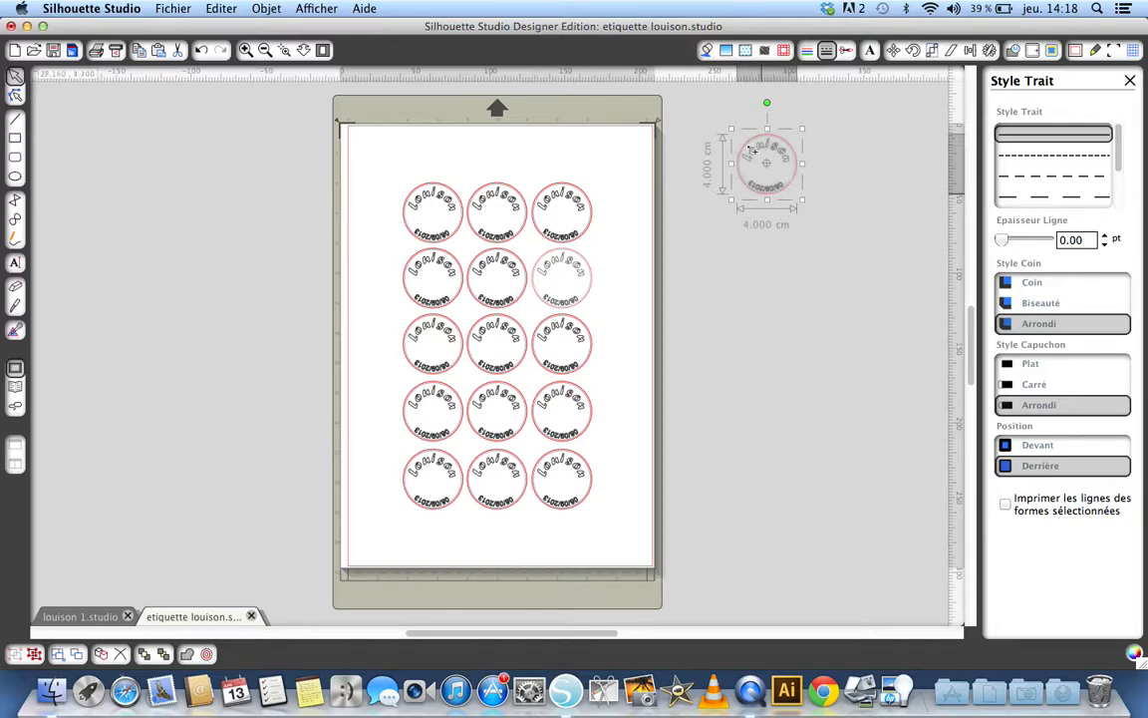
click(16, 50)
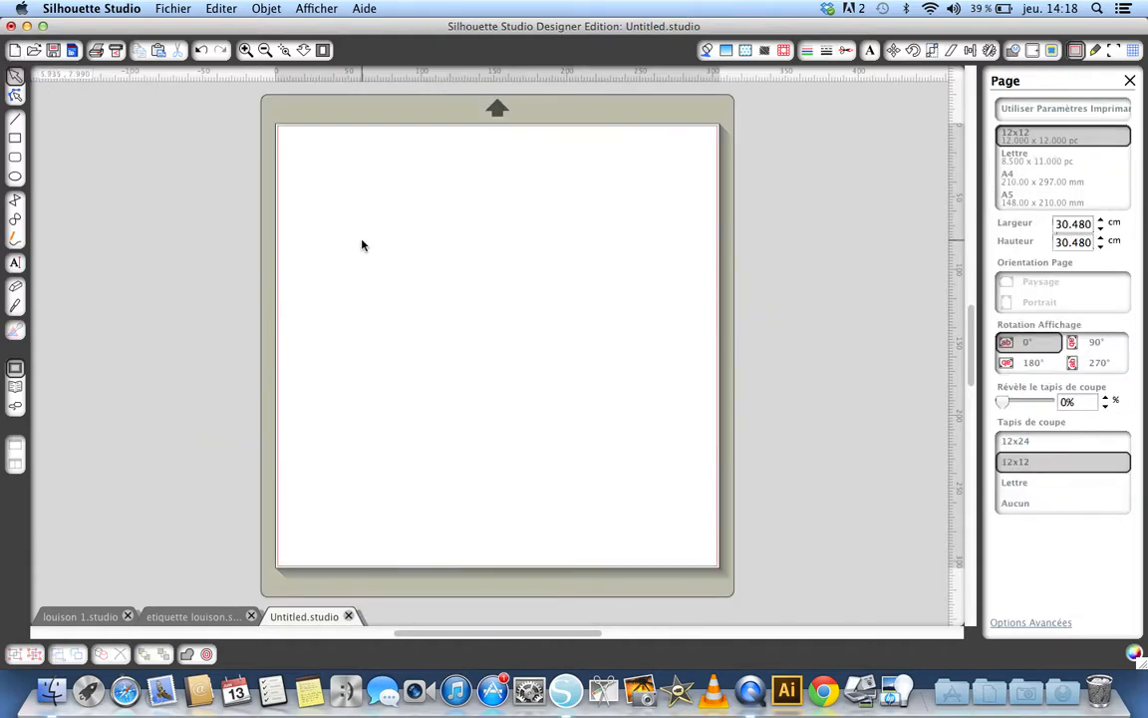
key(super+v)
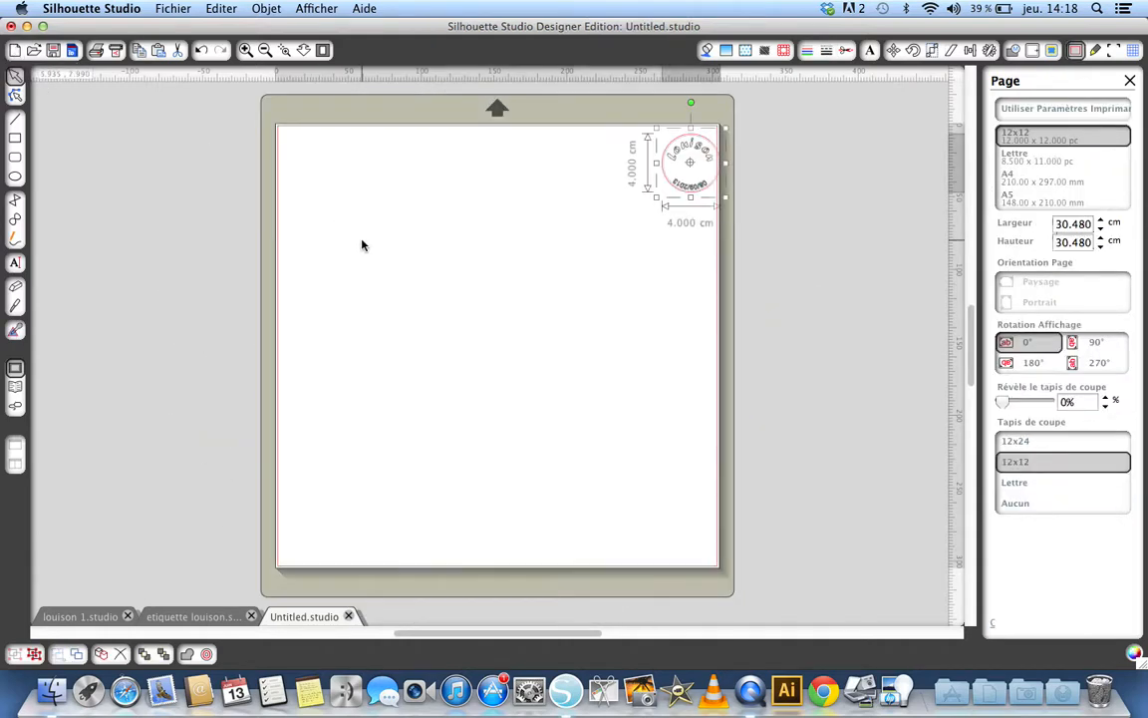
drag(677, 152, 488, 206)
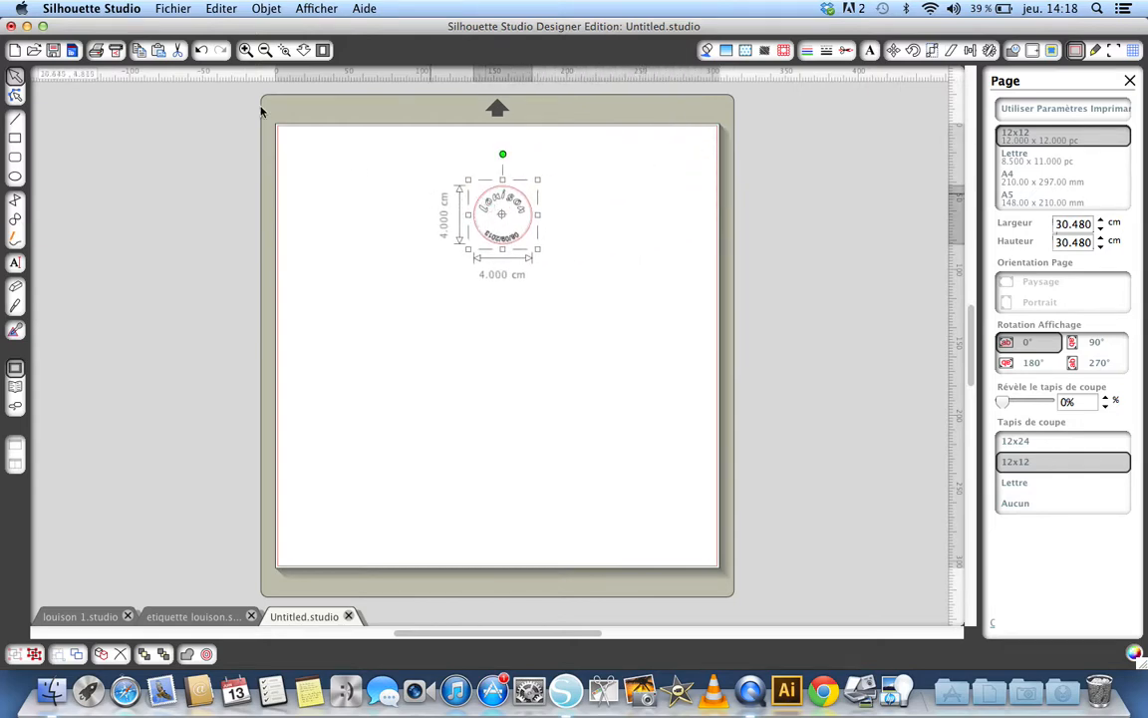
- Ungroup the pasted label into its separate circles, letters and digits, and clear the selection
click(245, 50)
click(246, 50)
click(246, 49)
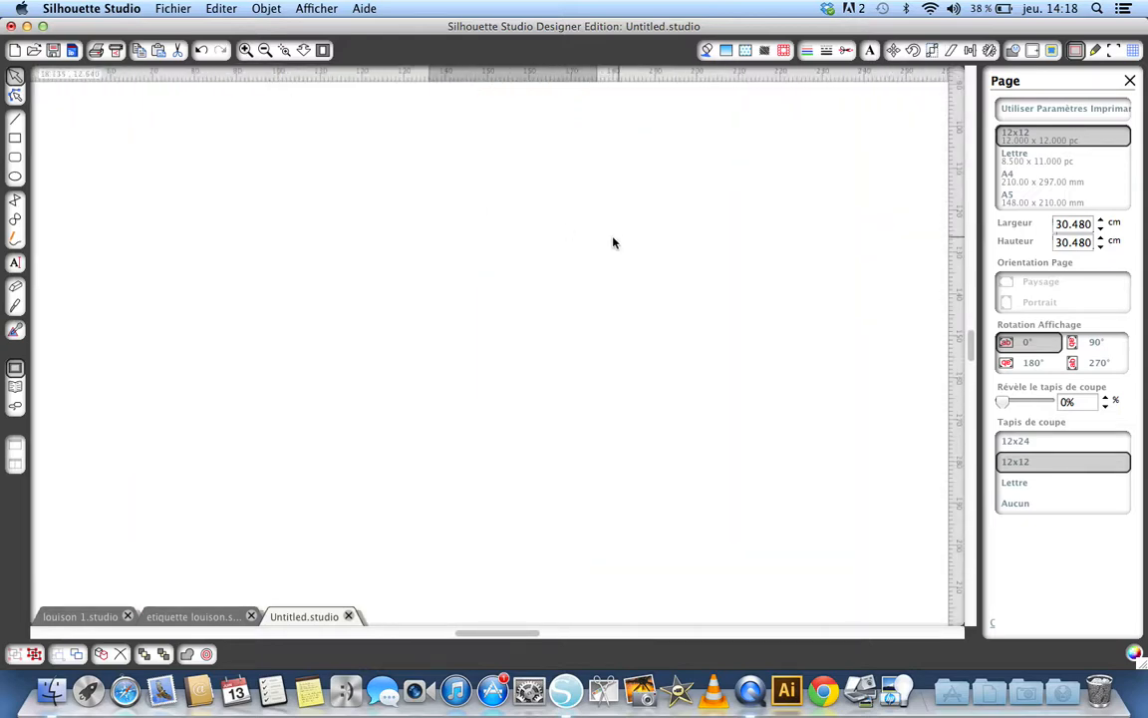
scroll(613, 242, up, 5)
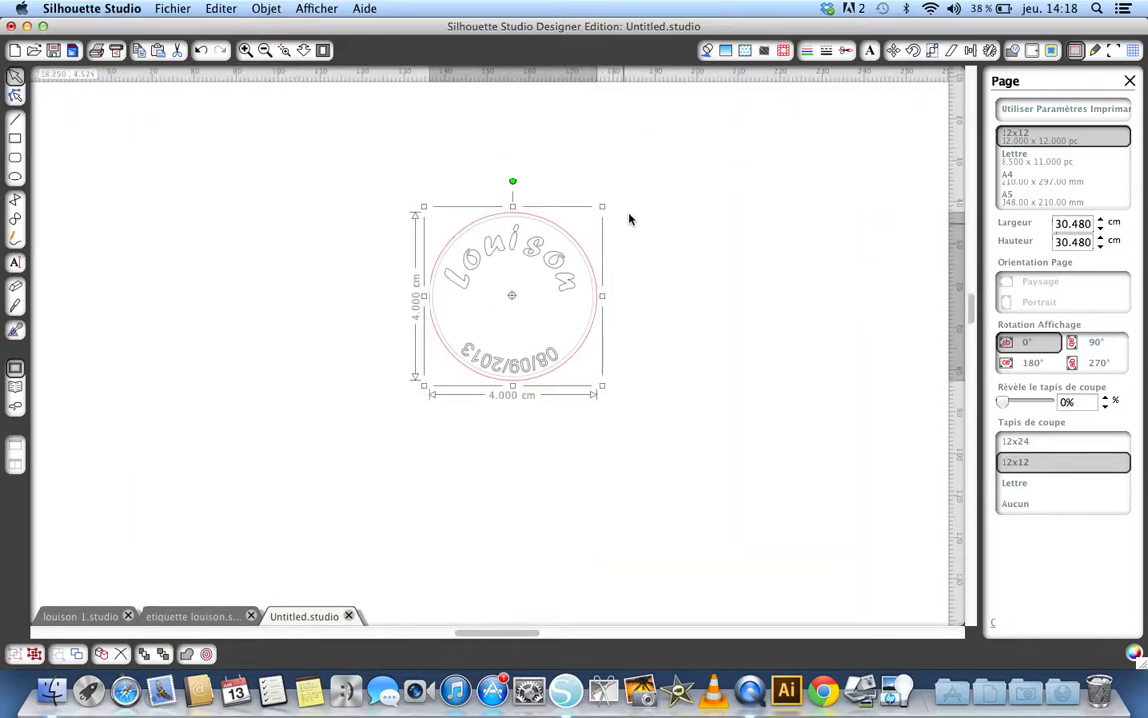
scroll(629, 219, up, 10)
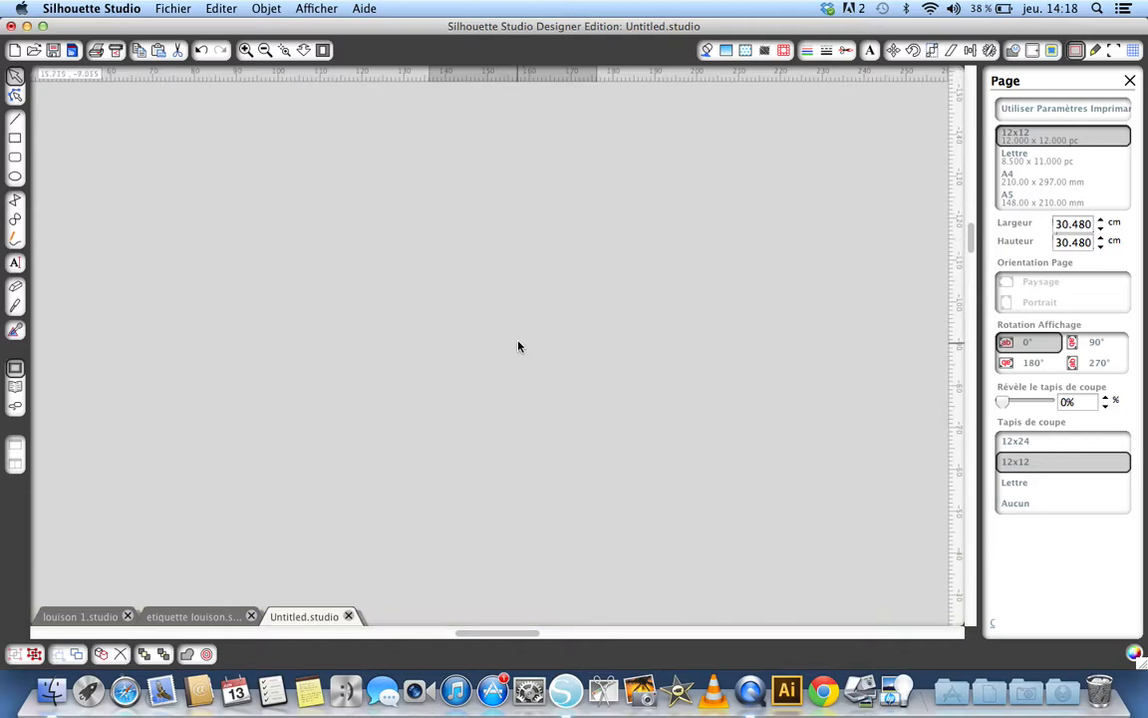
scroll(518, 346, down, 5)
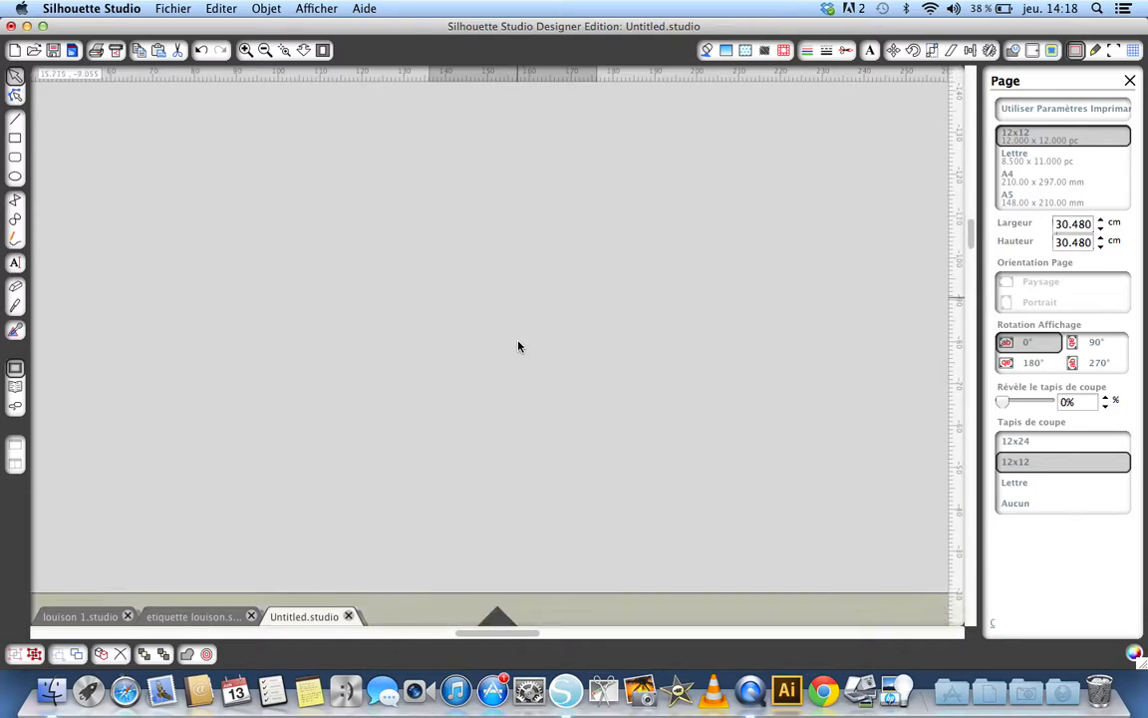
scroll(519, 346, down, 5)
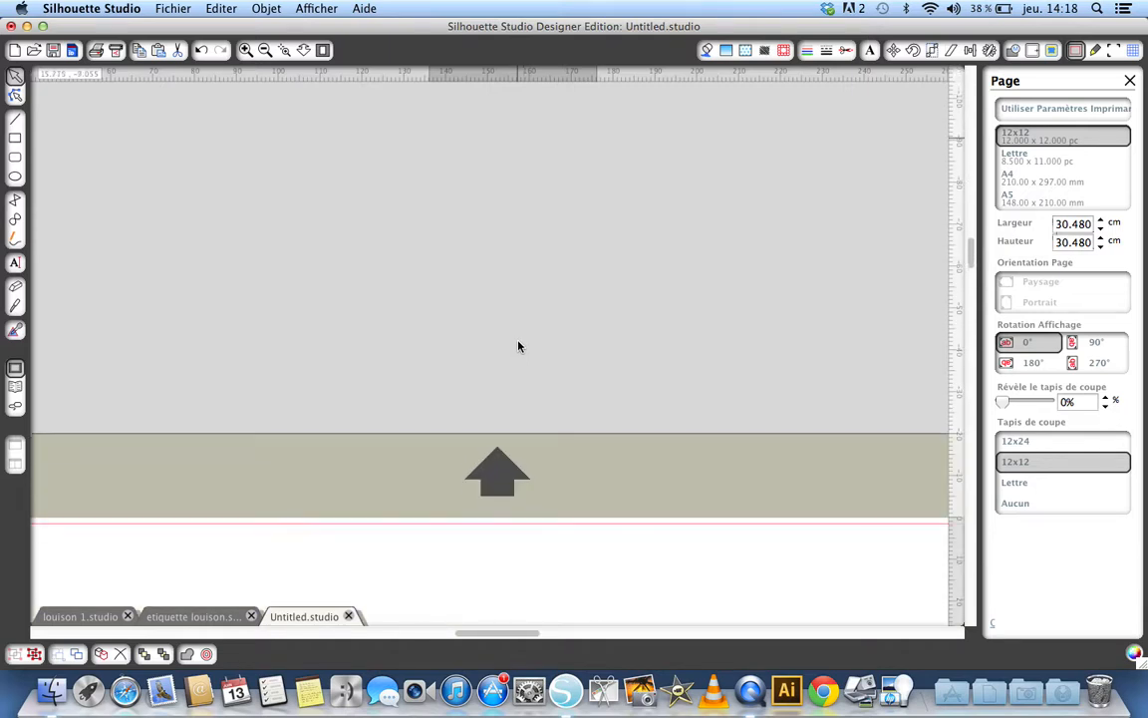
scroll(519, 345, down, 3)
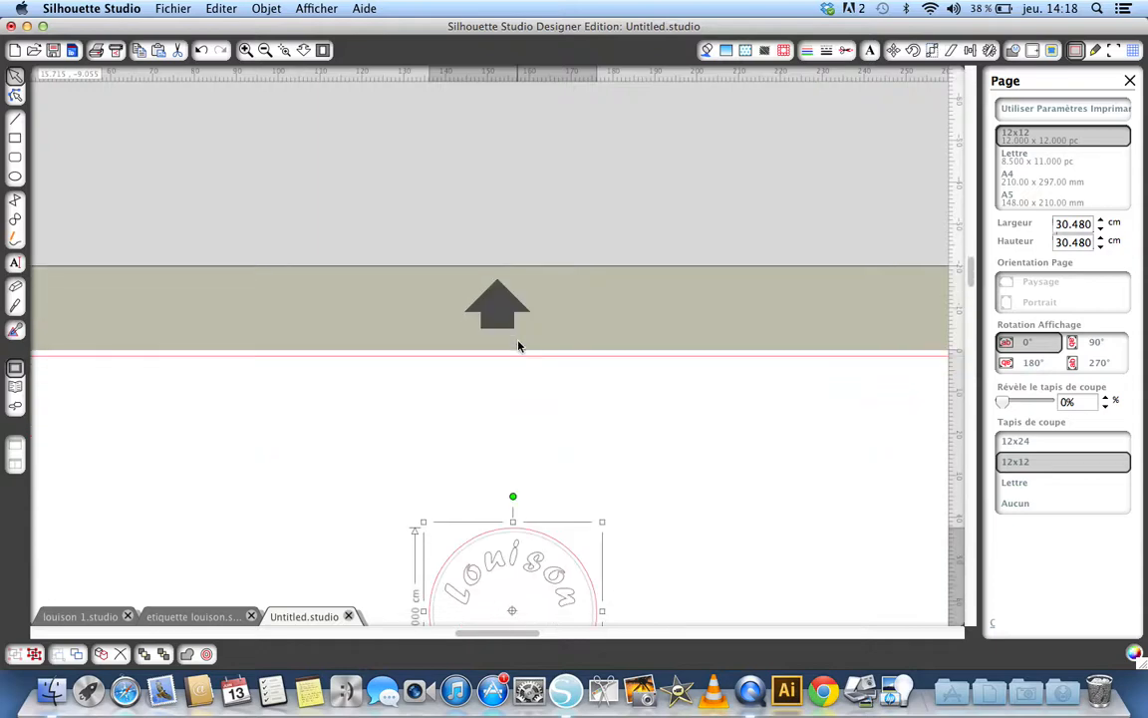
scroll(518, 346, down, 6)
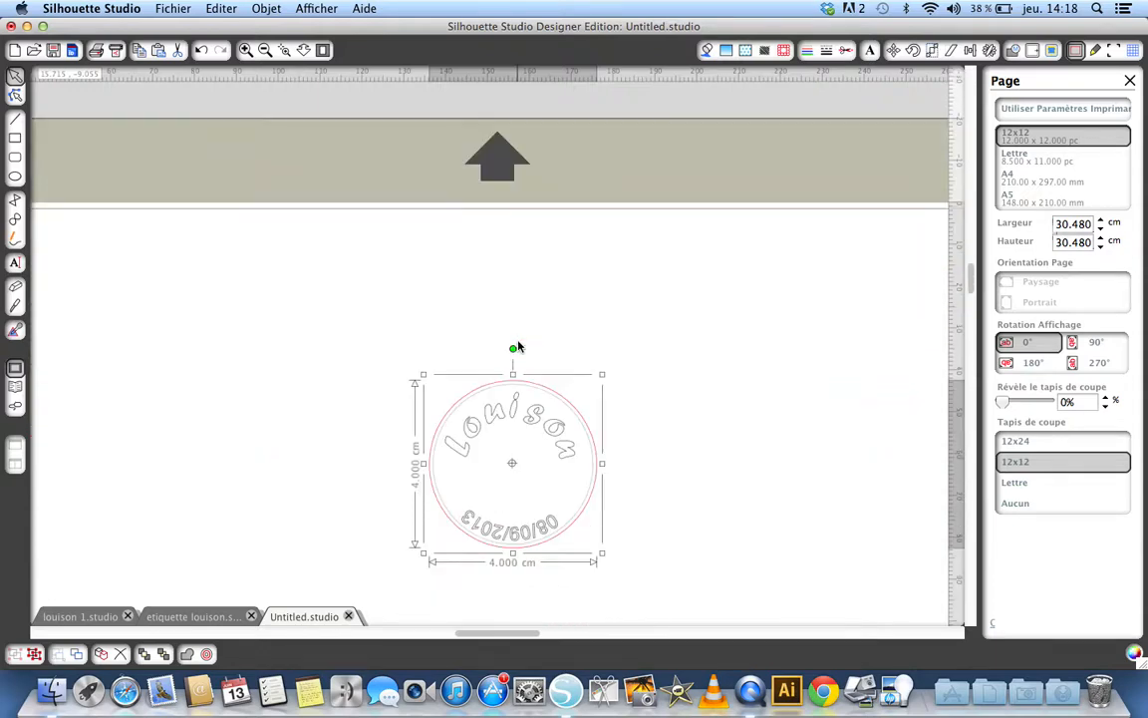
scroll(518, 346, down, 10)
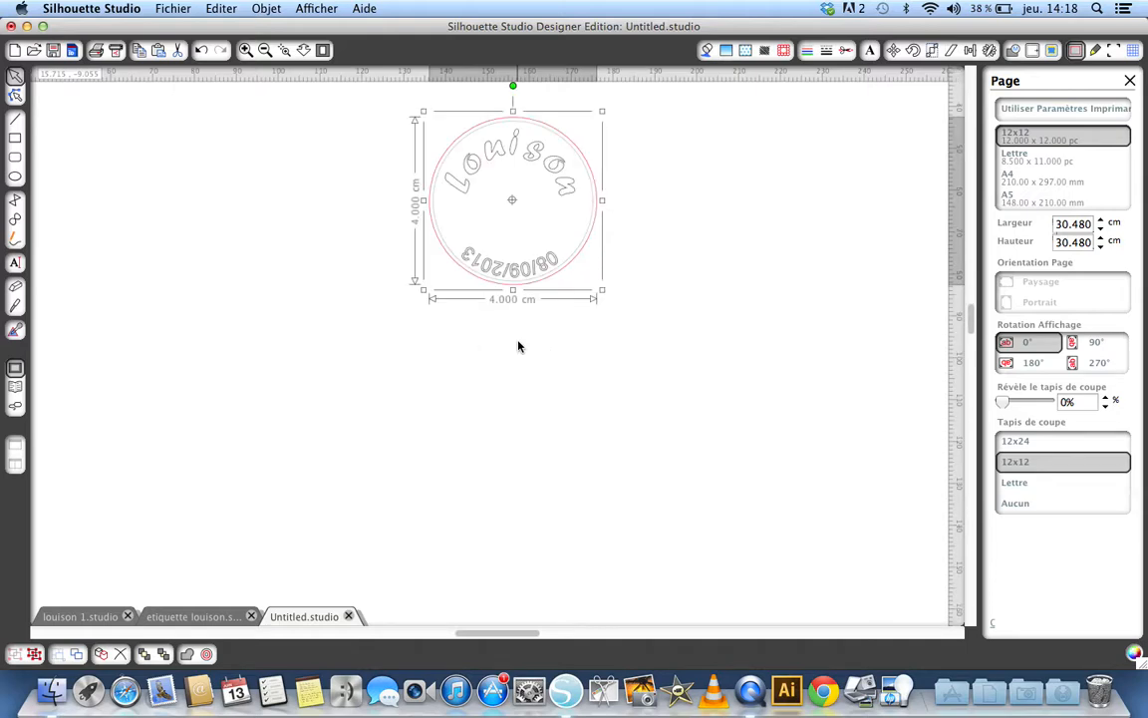
right_click(510, 156)
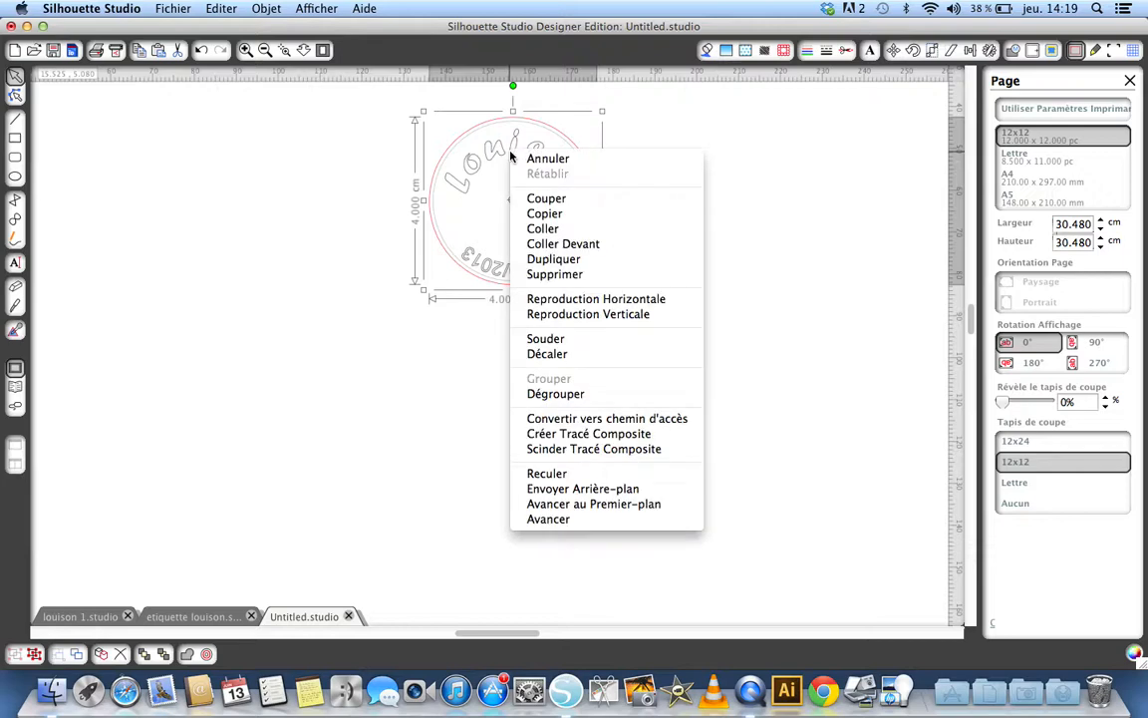
click(539, 395)
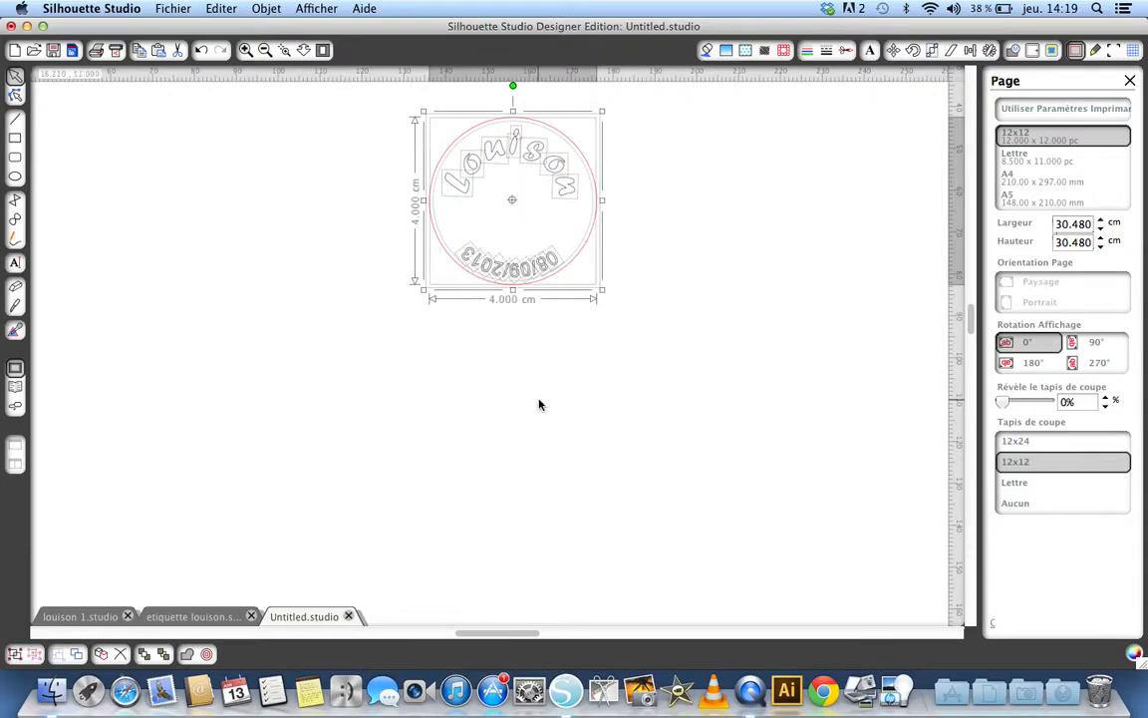
click(697, 213)
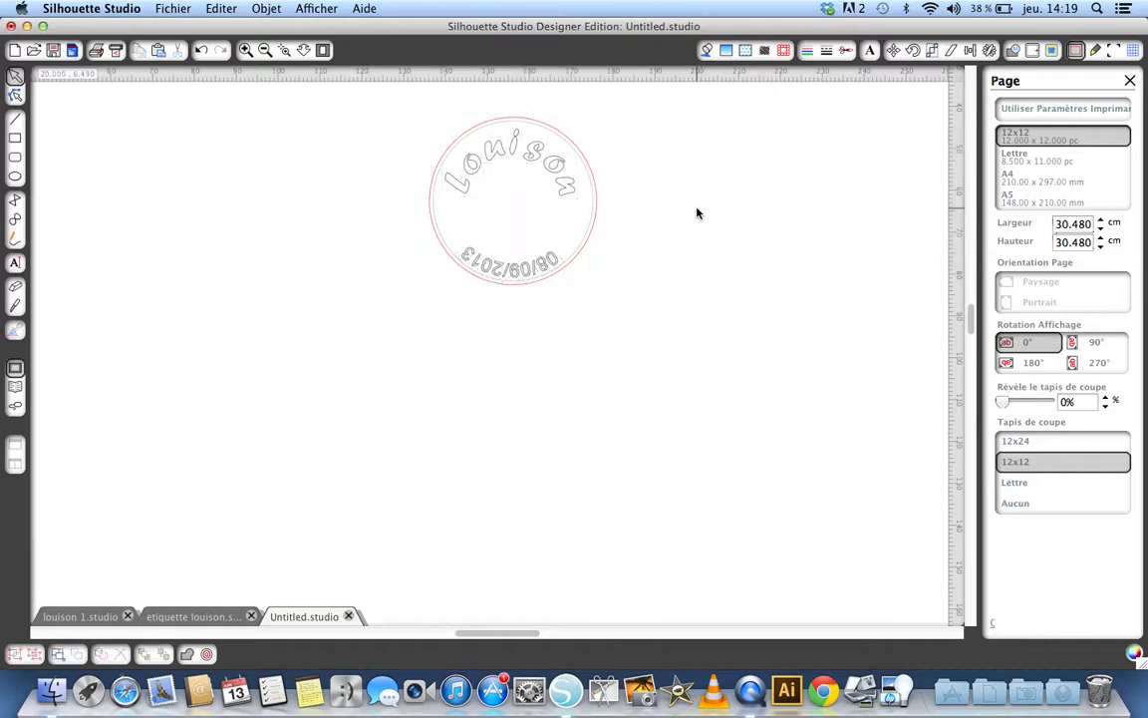
- Select all the letters of the curved name and set both their fill and line colour to black
click(450, 184)
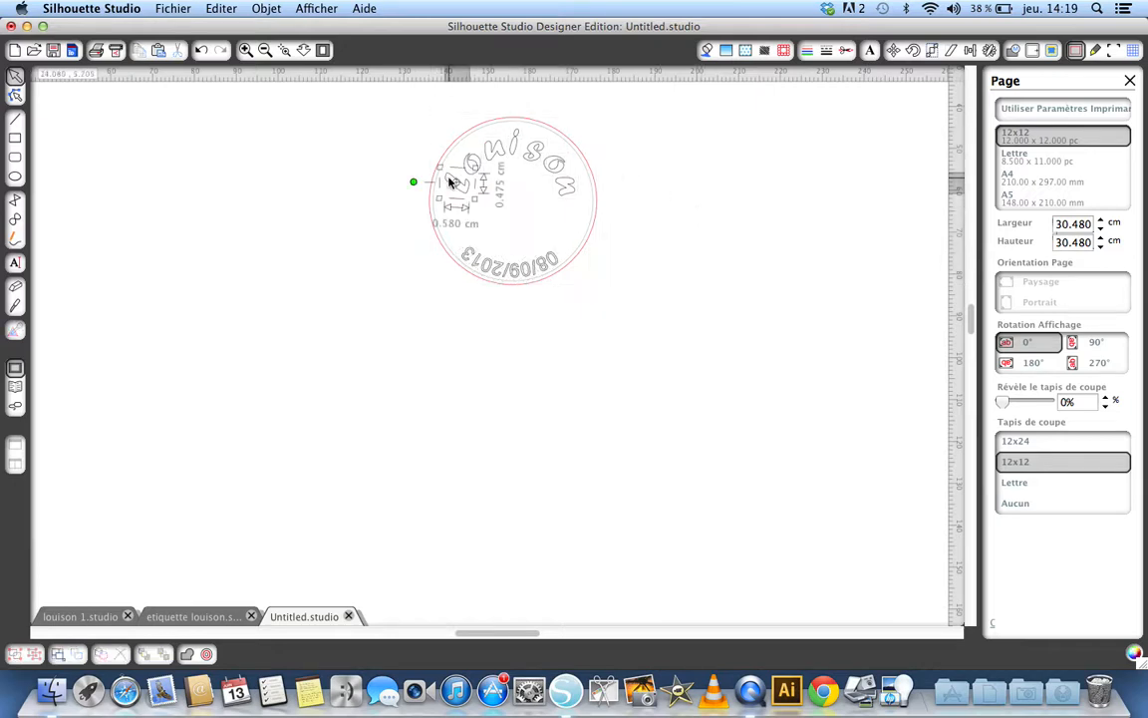
drag(422, 150, 447, 130)
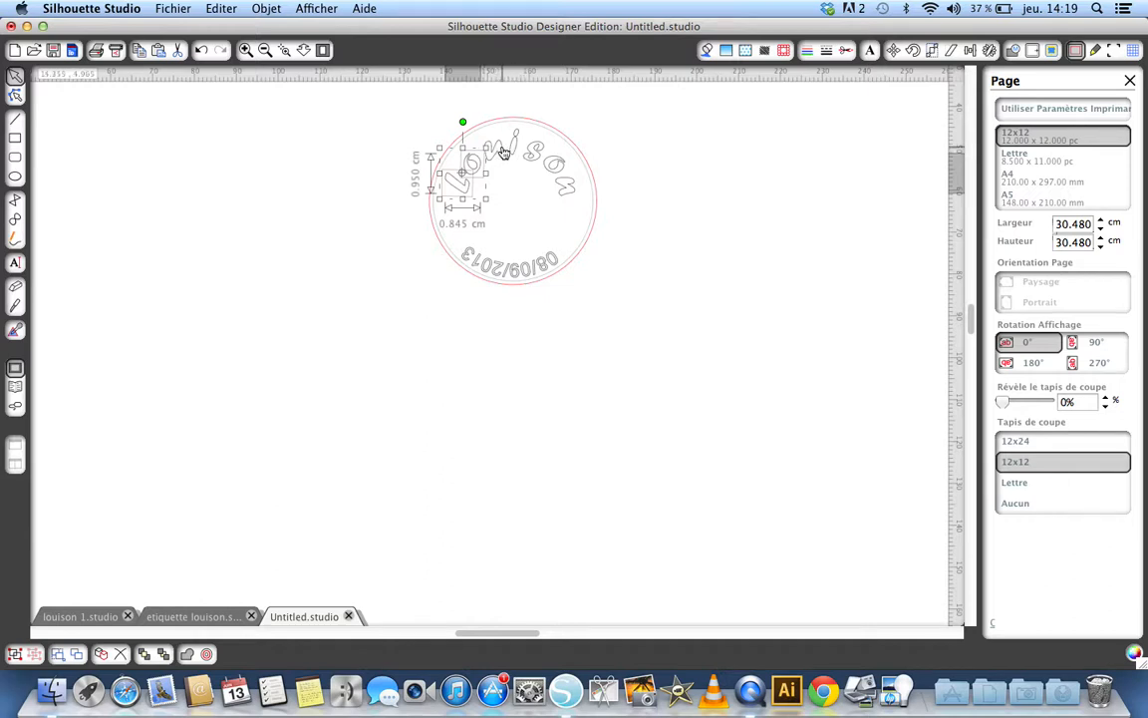
drag(500, 150, 563, 188)
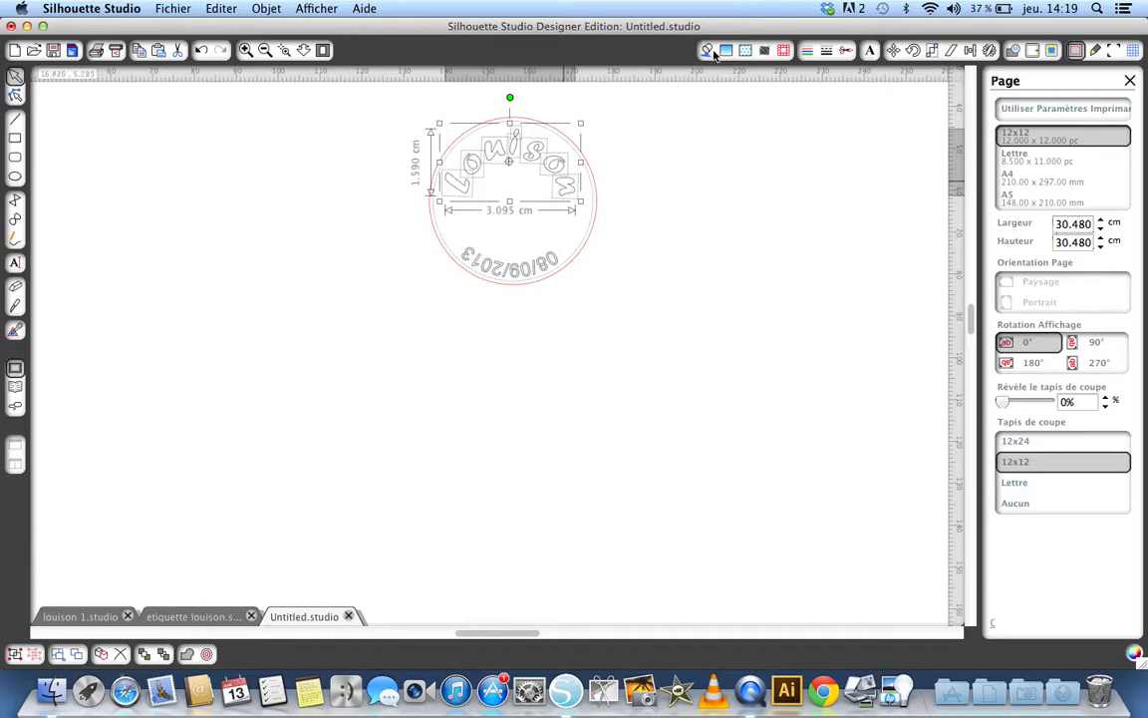
click(707, 51)
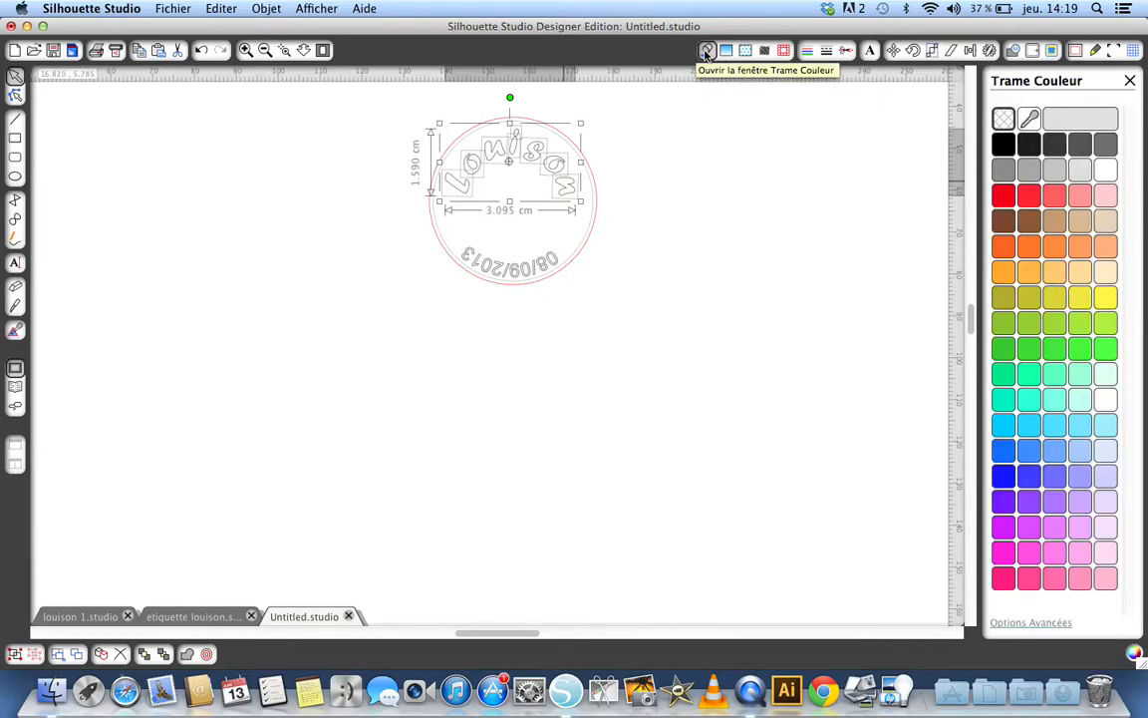
click(1003, 145)
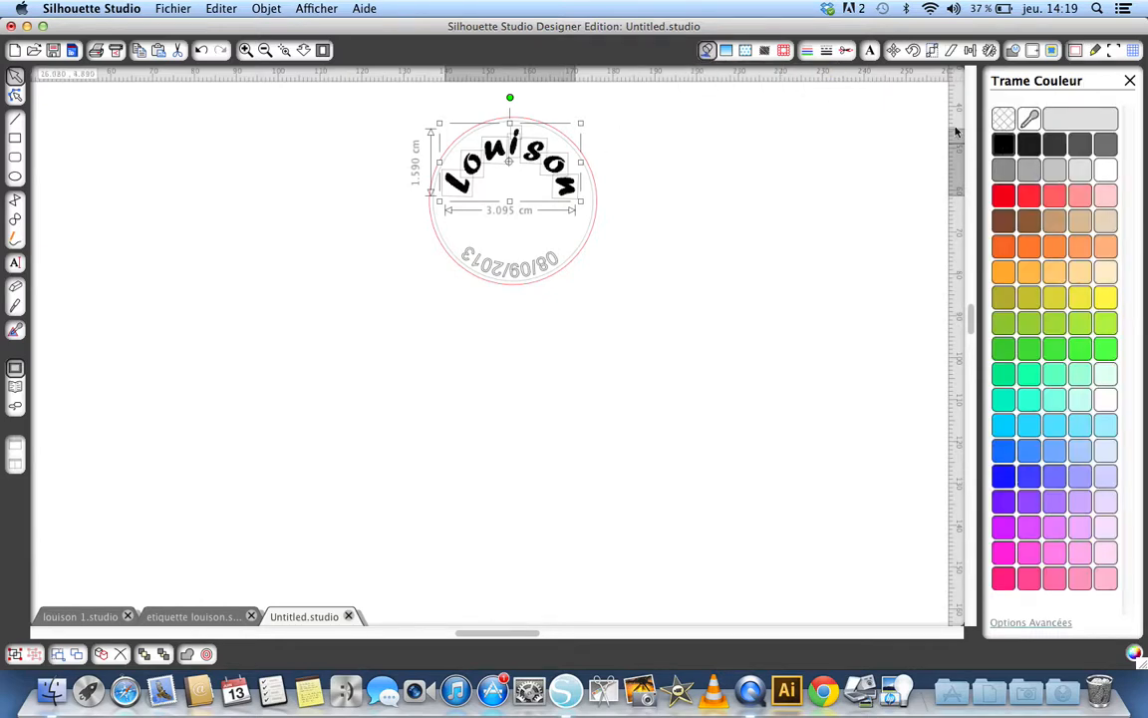
click(807, 51)
click(1007, 145)
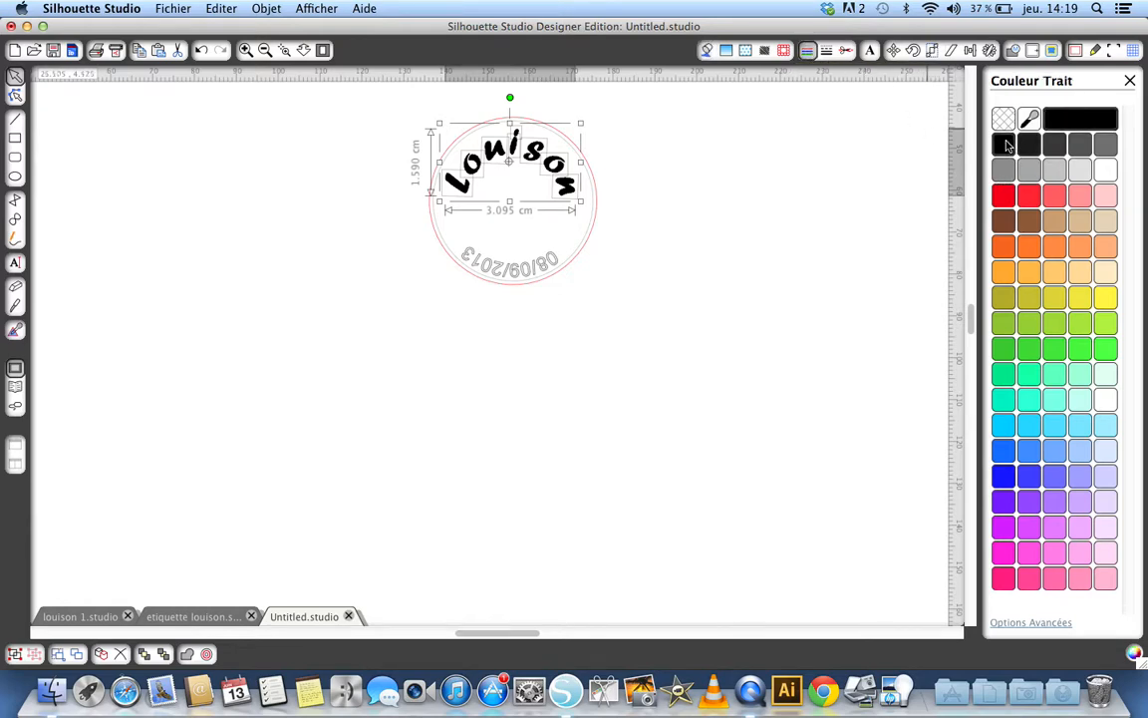
- Pull the grey inner circle out of the label and delete it
click(471, 261)
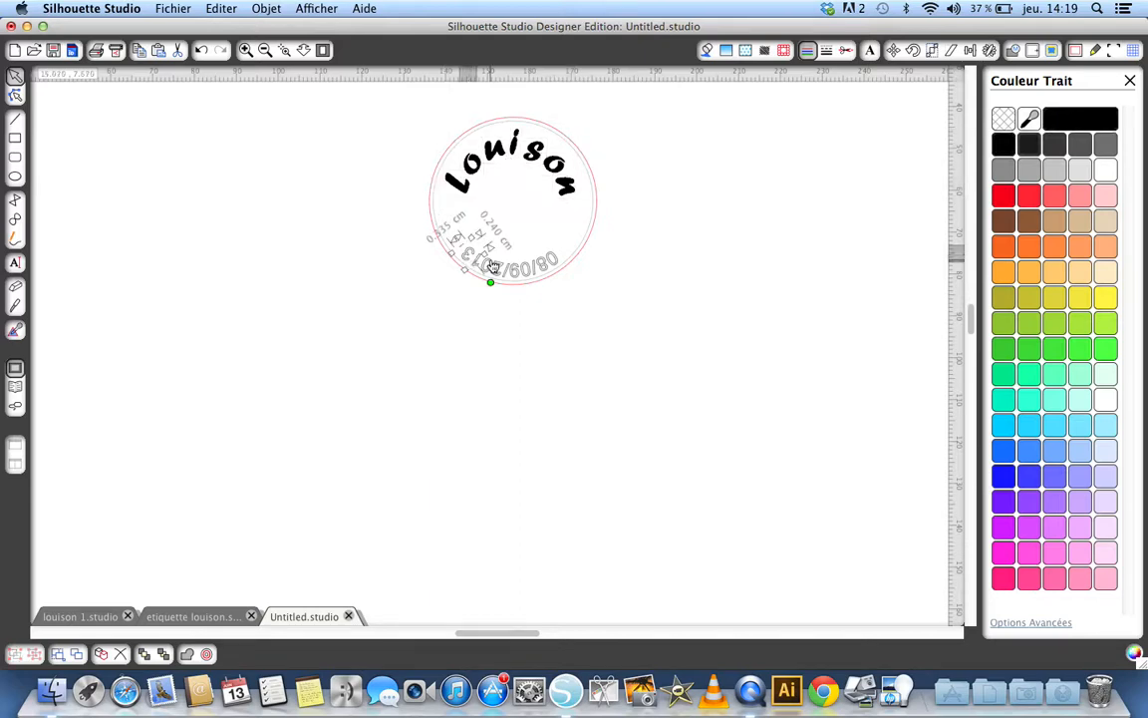
click(431, 296)
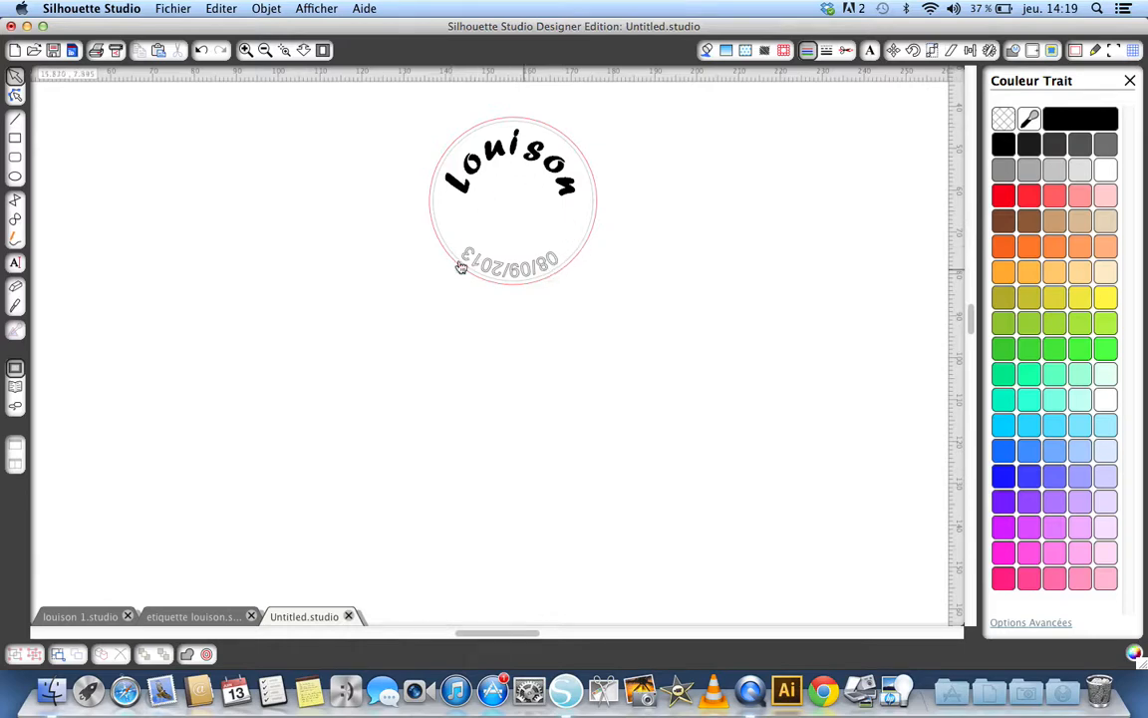
click(585, 241)
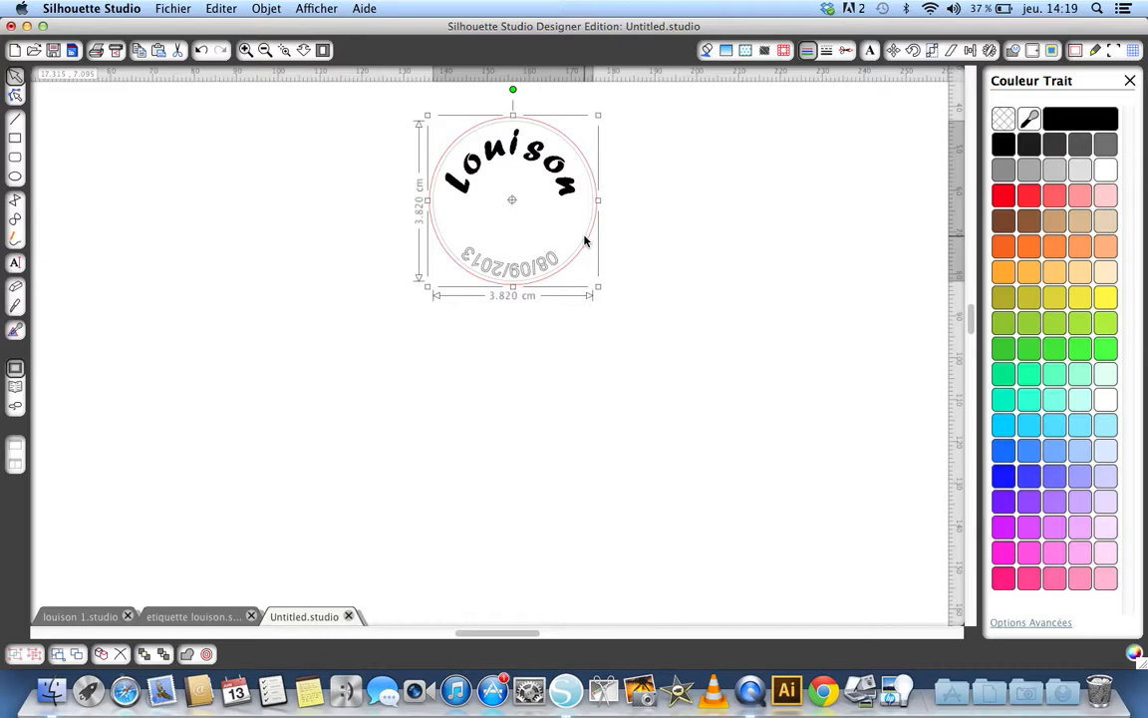
click(586, 242)
drag(586, 243, 871, 246)
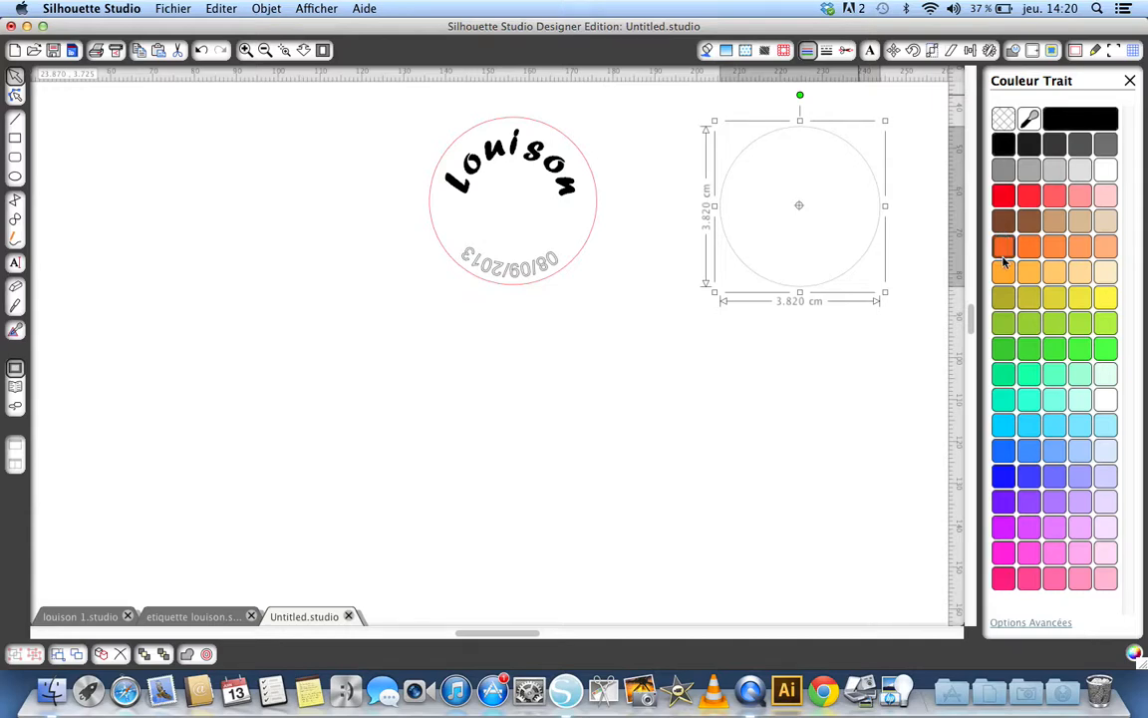
key(Delete)
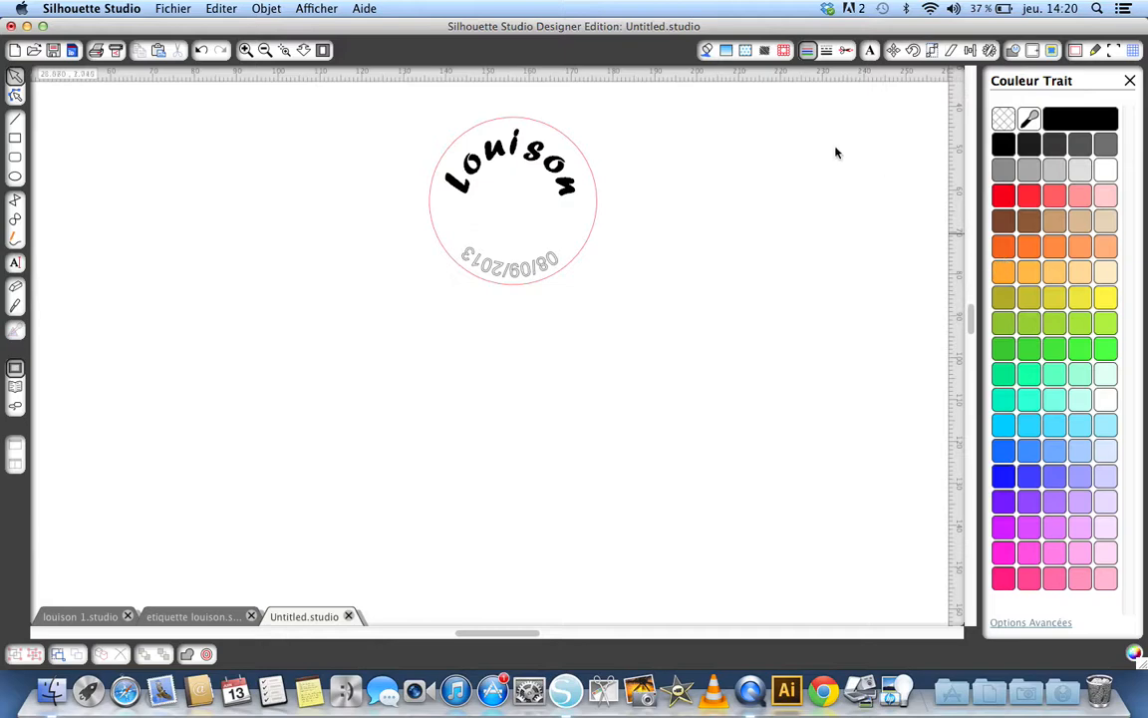
- Create an internal offset of the label's red outer circle at a distance of 0.100 cm
click(567, 142)
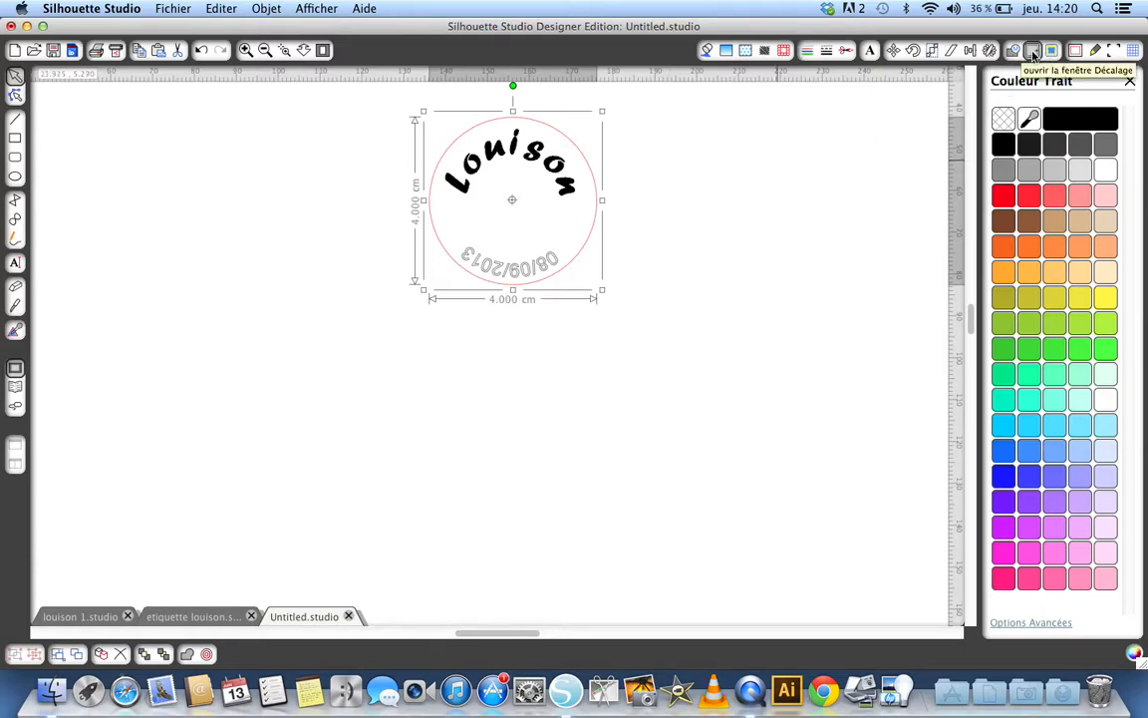
click(1032, 50)
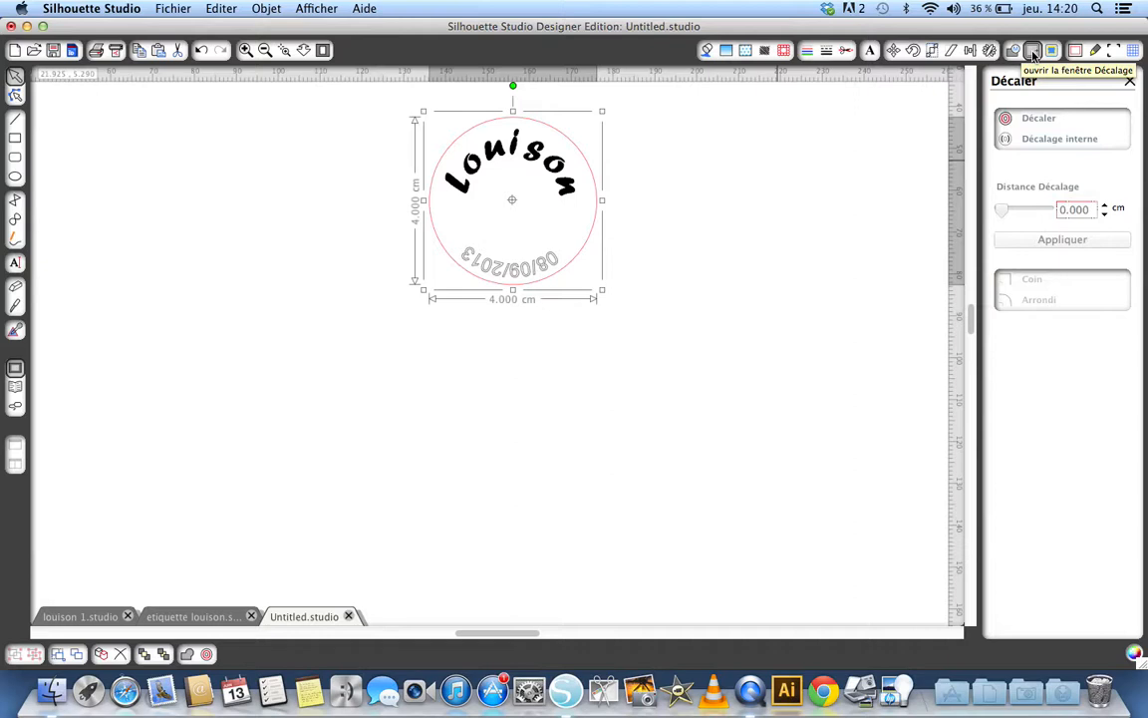
click(1033, 140)
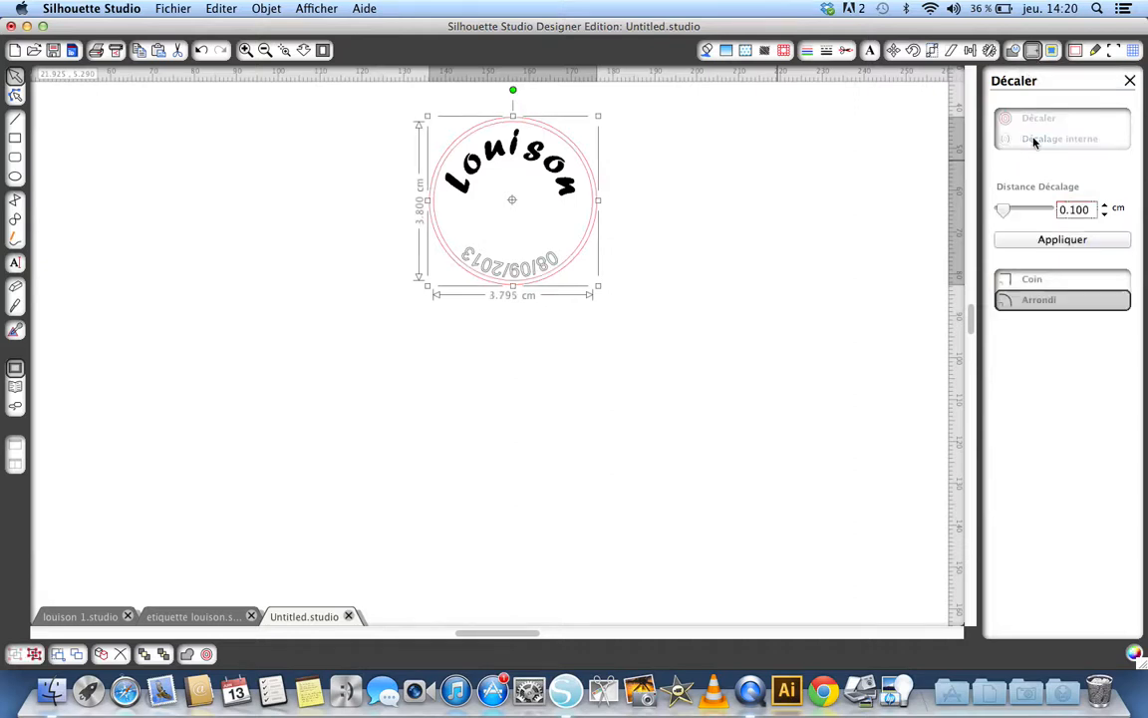
- Set the new inner circle's cut style to no cut (Aucune Découpe) and clear the selection
click(846, 53)
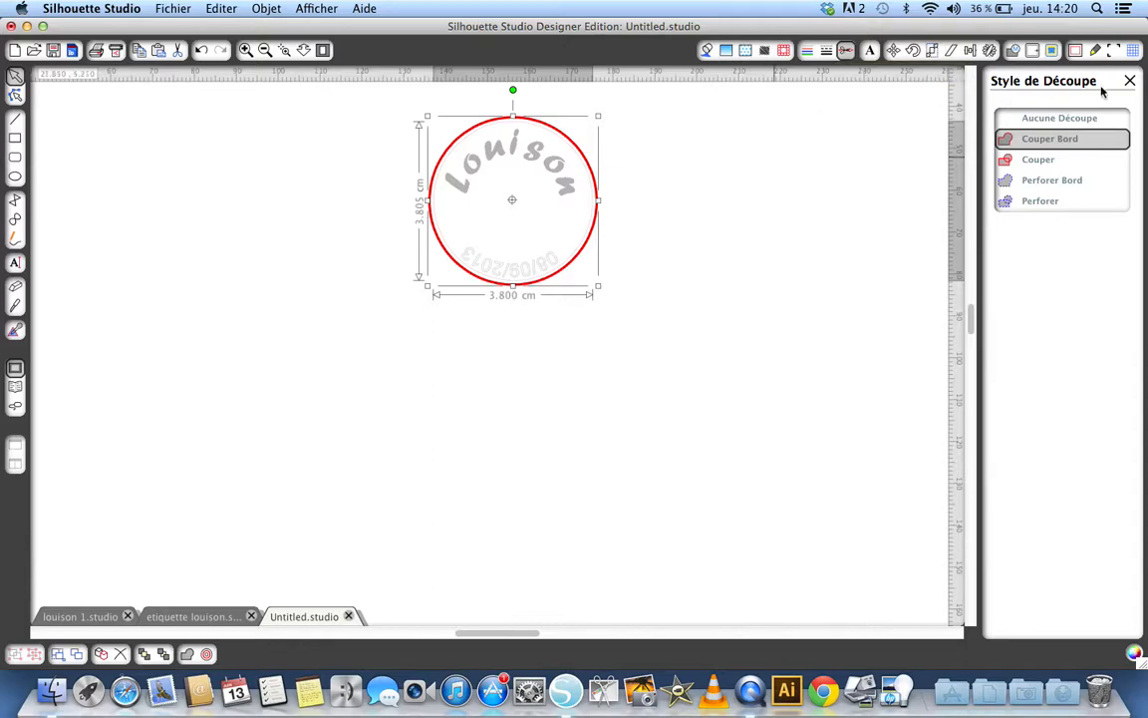
click(1044, 120)
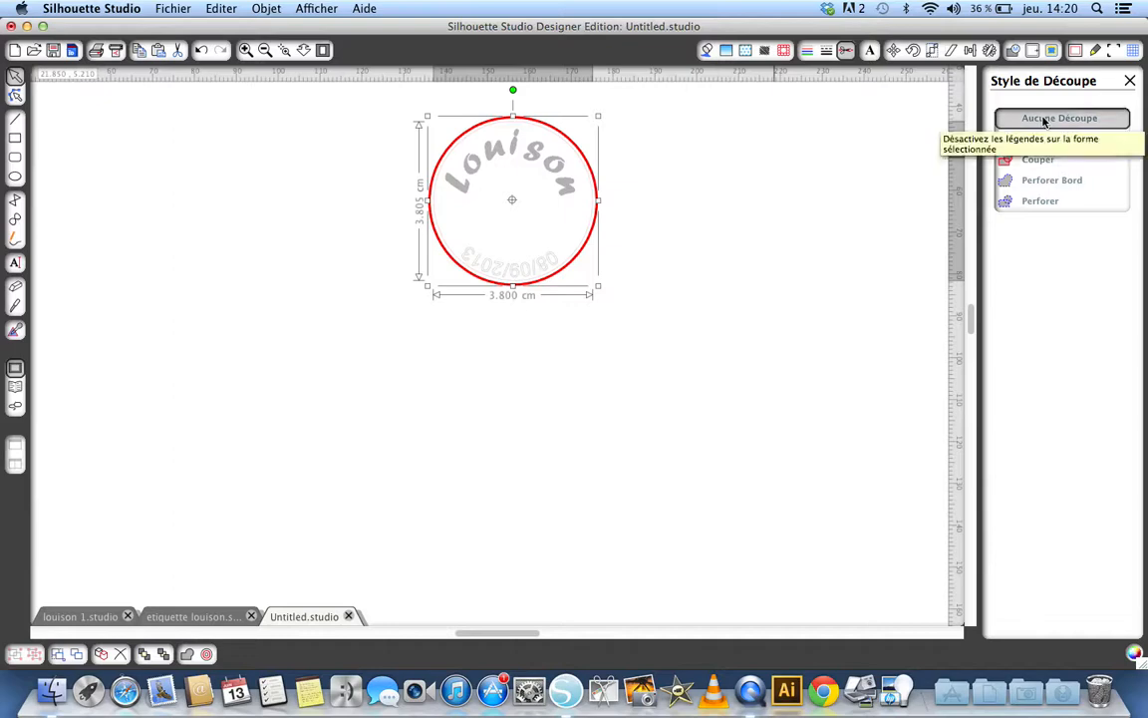
click(807, 171)
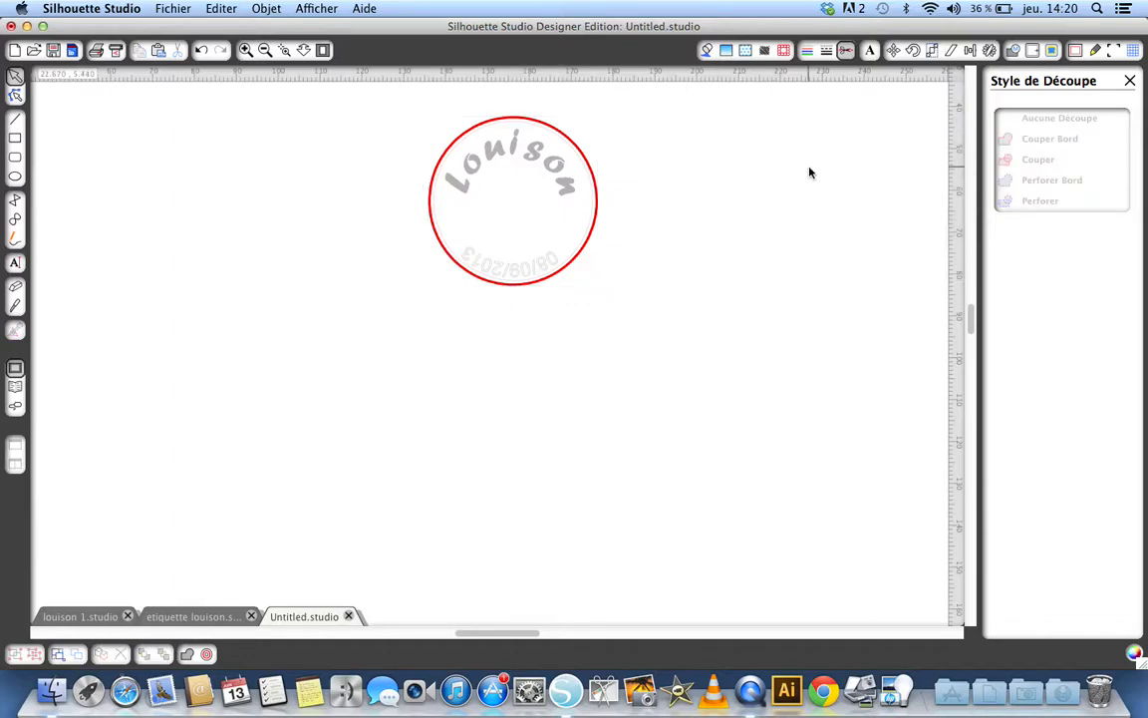
- Leave the cut preview and set the inner offset circle's line colour to black
click(1076, 50)
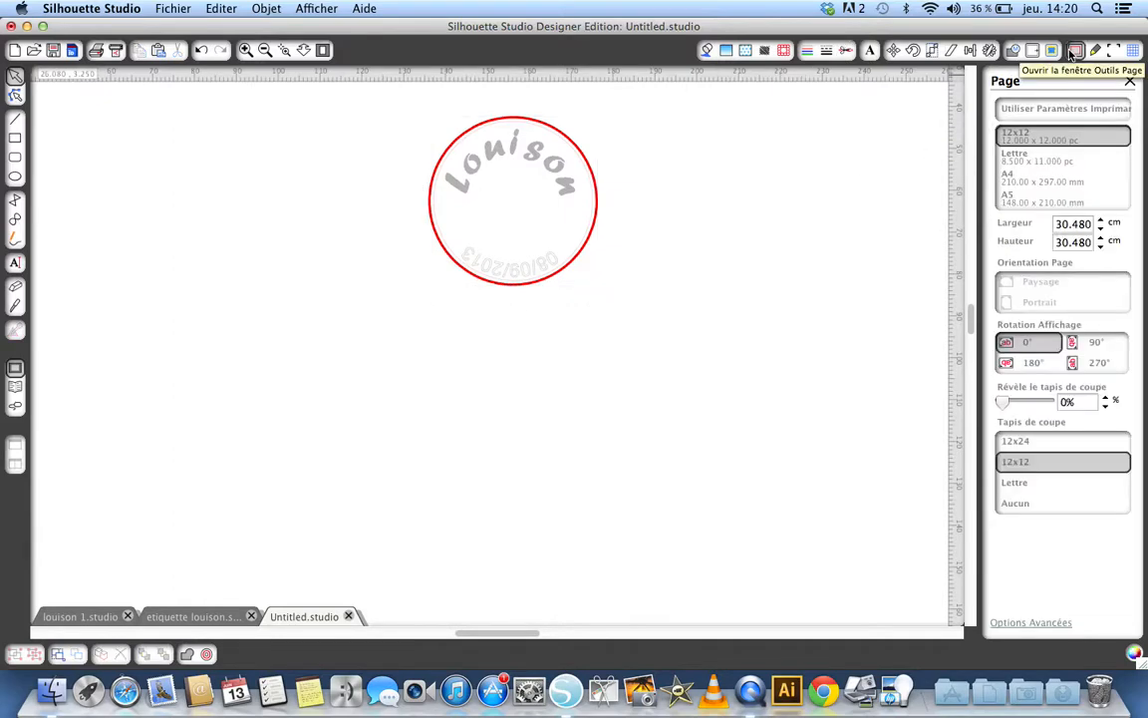
click(593, 225)
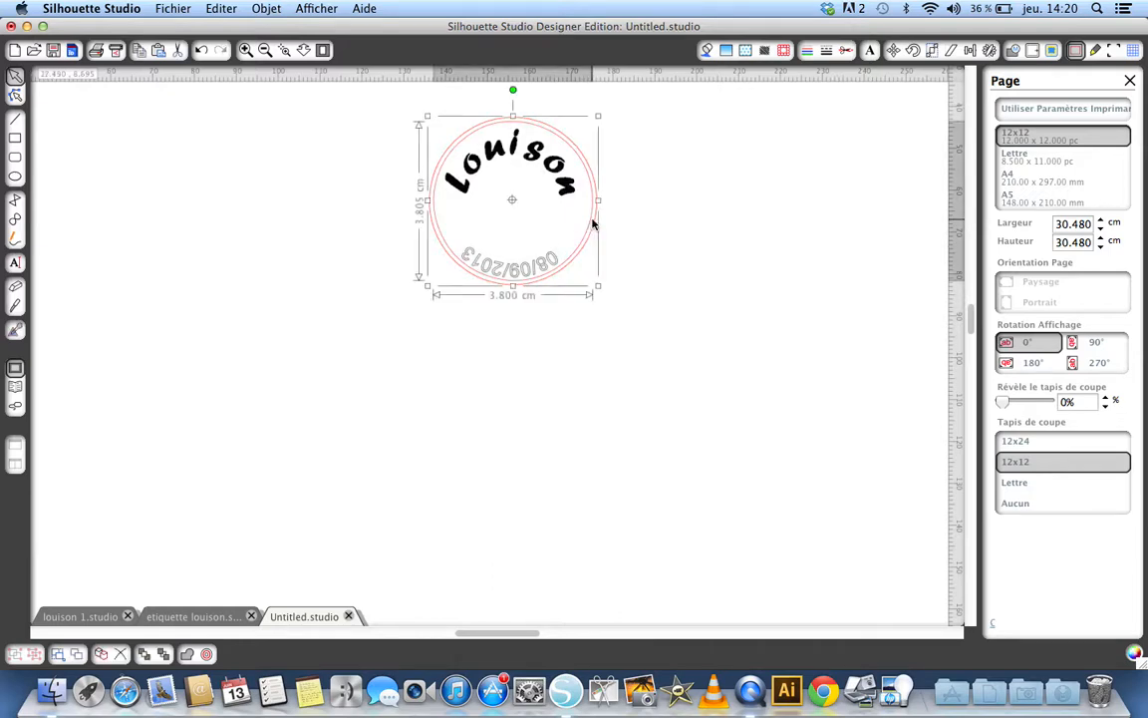
click(827, 52)
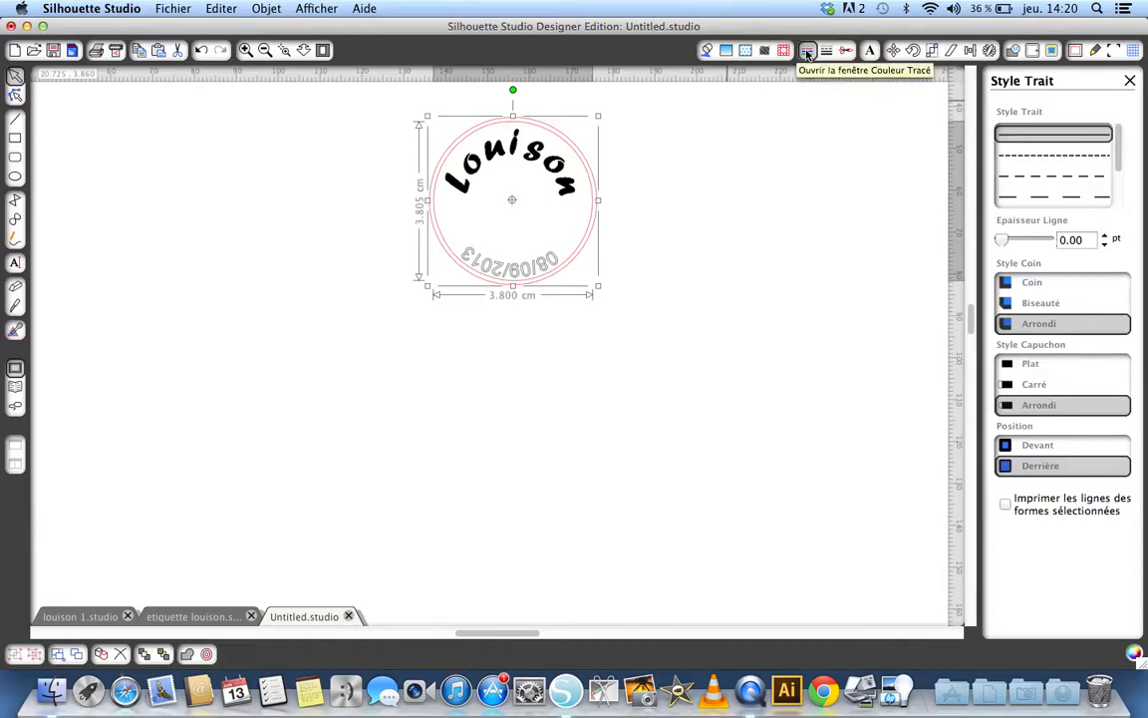
click(807, 53)
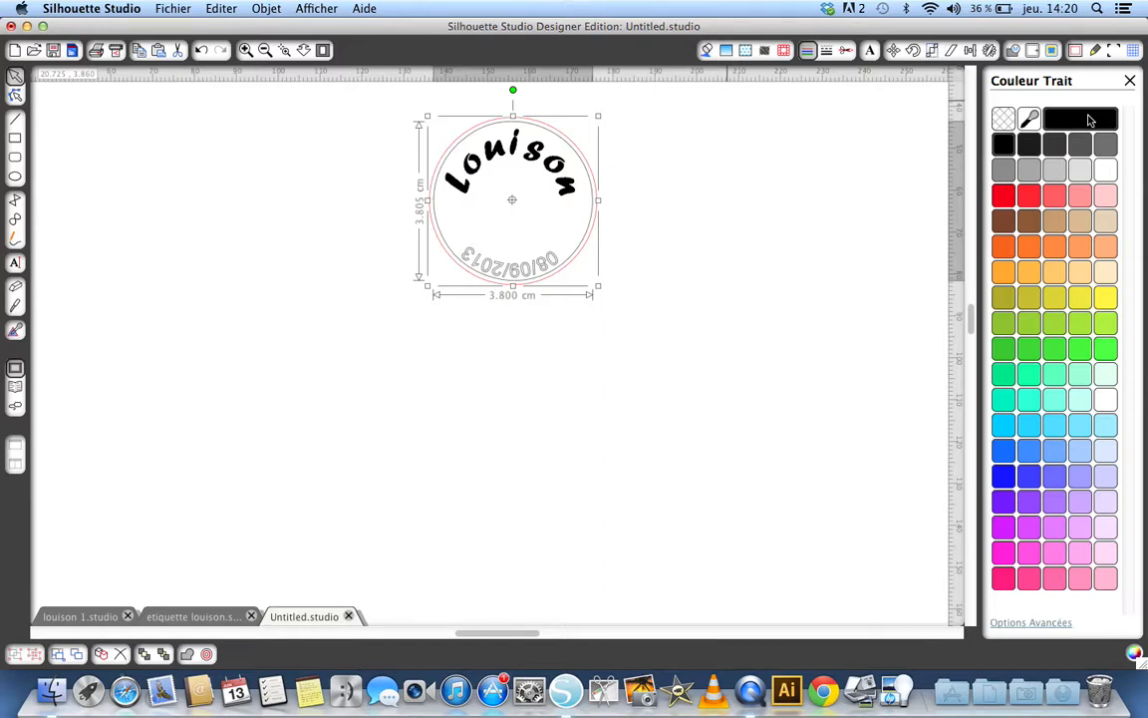
- Try to adjust the inner circle's line thickness, keeping it at 0.00 pt
click(826, 52)
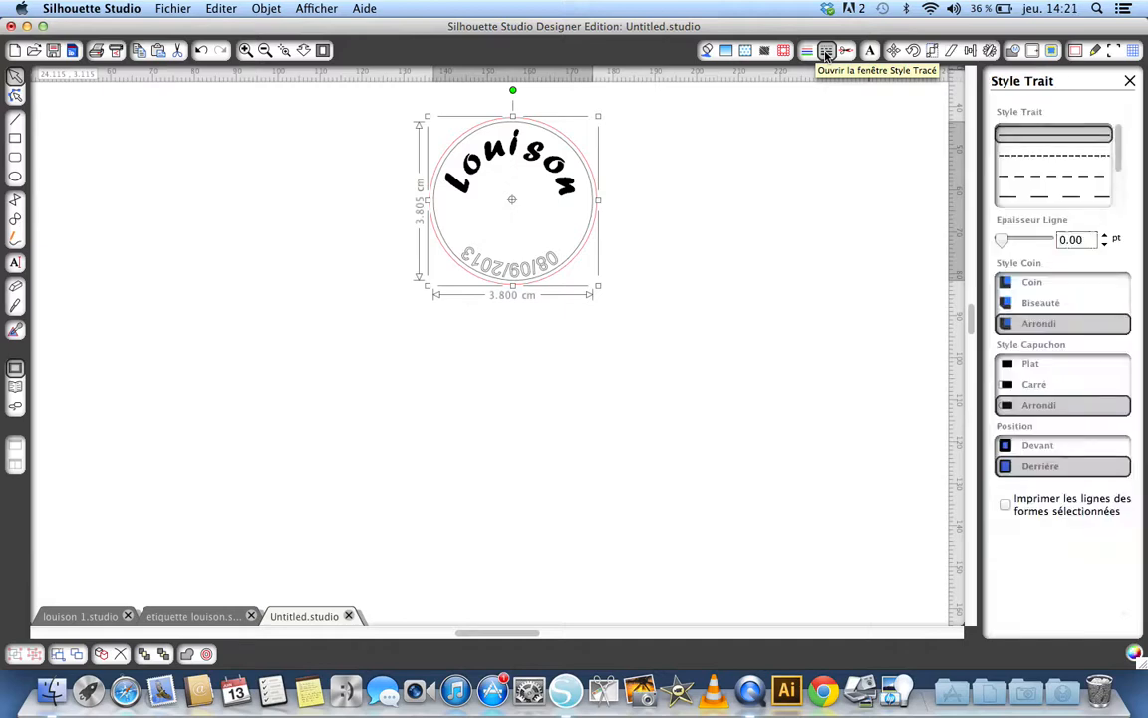
click(1005, 244)
drag(1005, 243, 1004, 243)
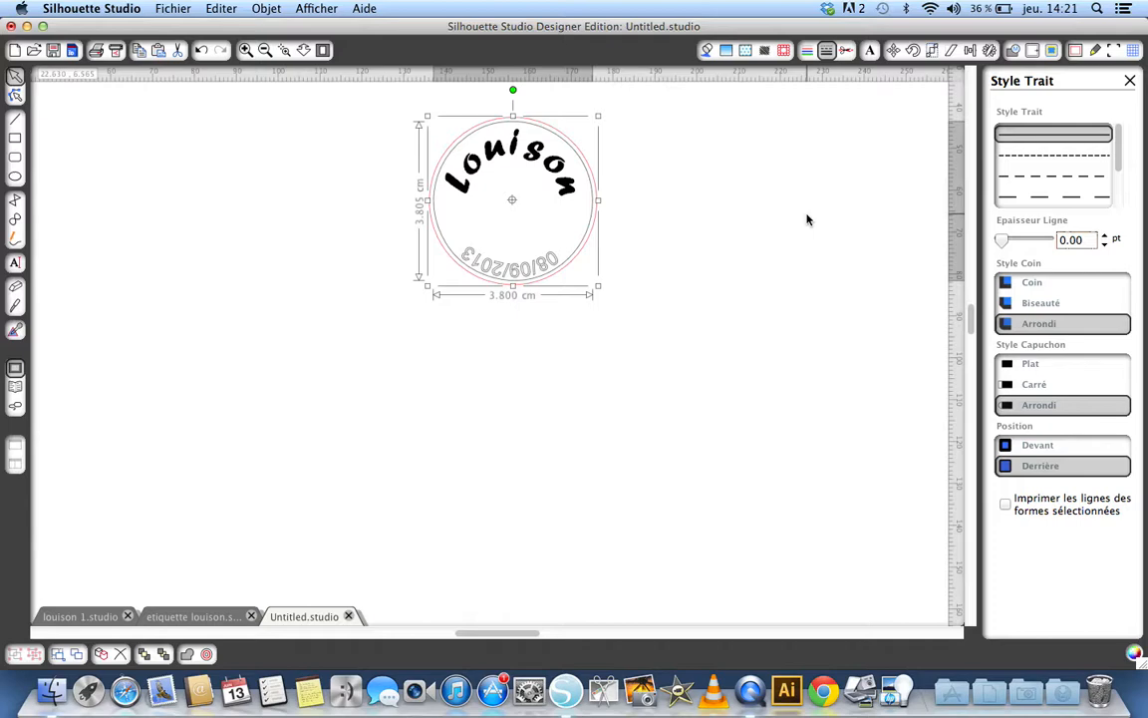
- Change the page size to A4
click(1075, 51)
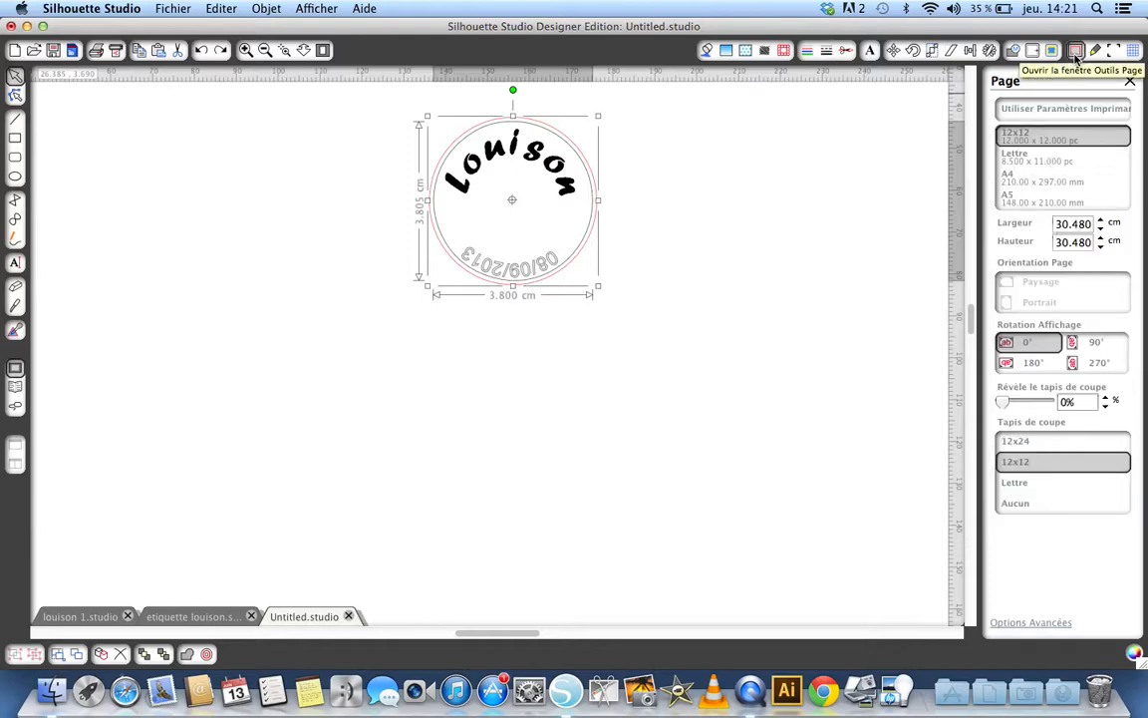
click(1007, 185)
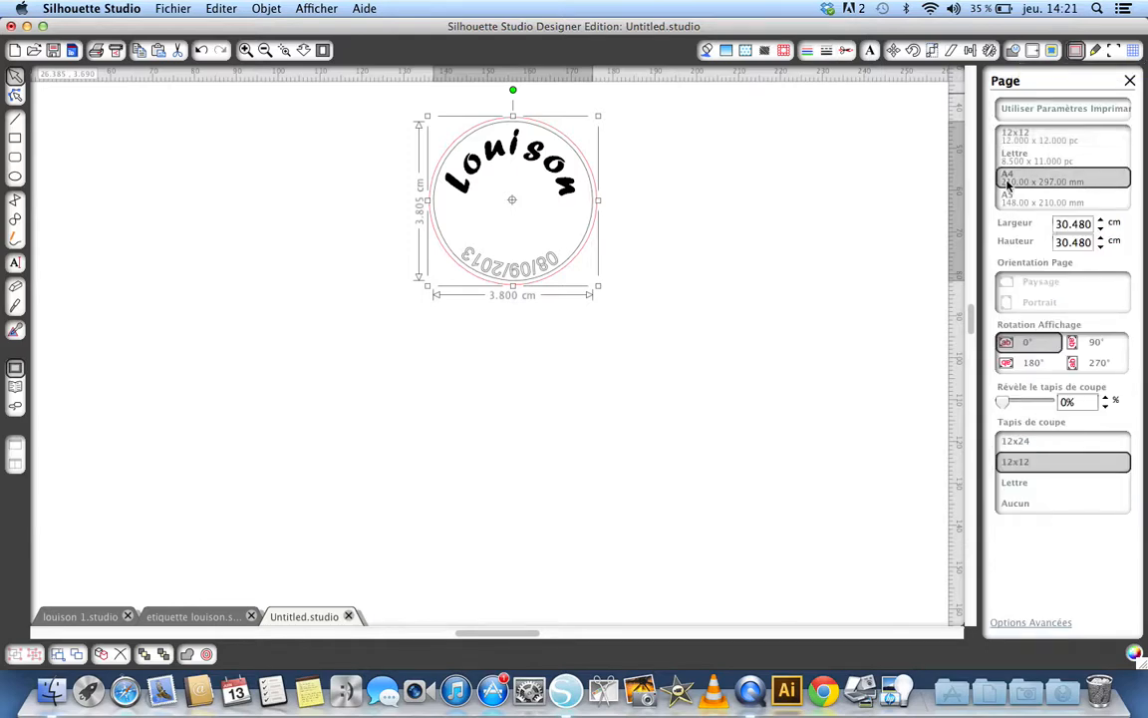
click(265, 49)
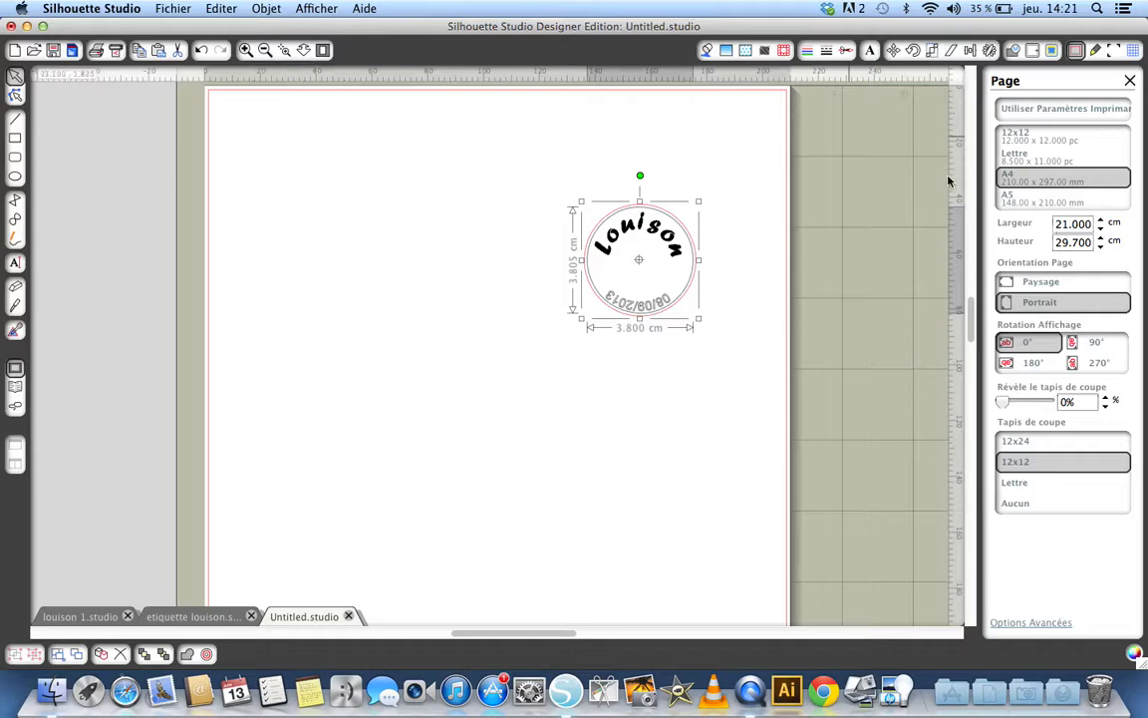
- Display the registration marks on the page and clear the selection
click(1113, 50)
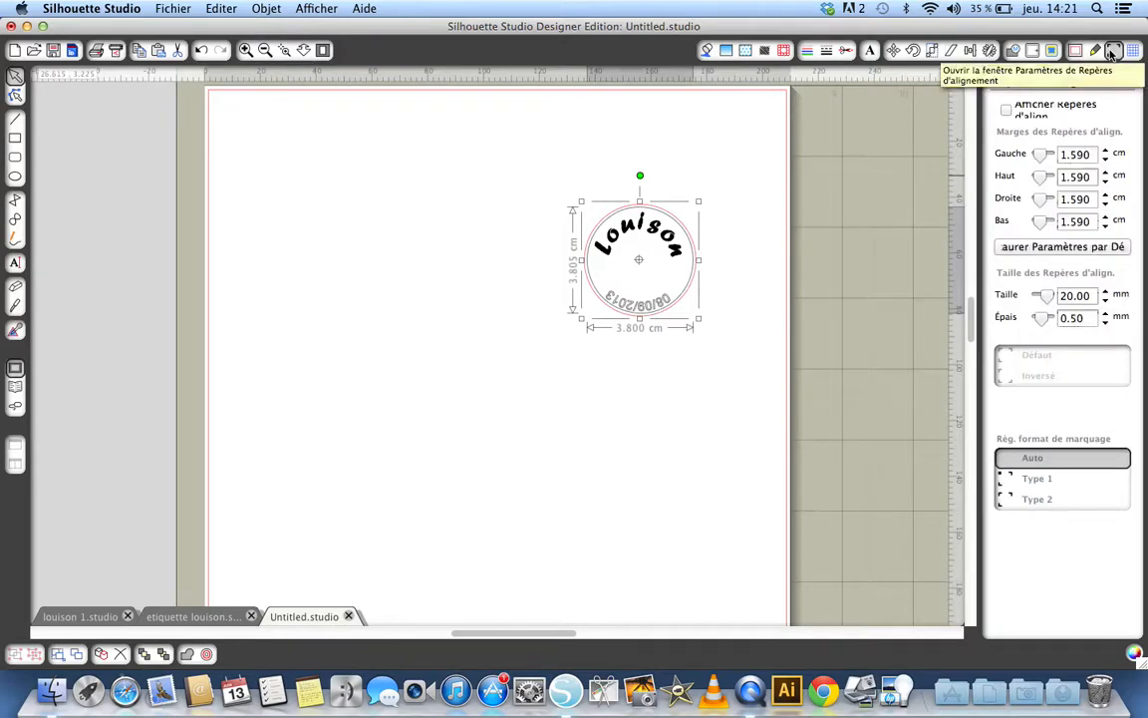
click(1007, 110)
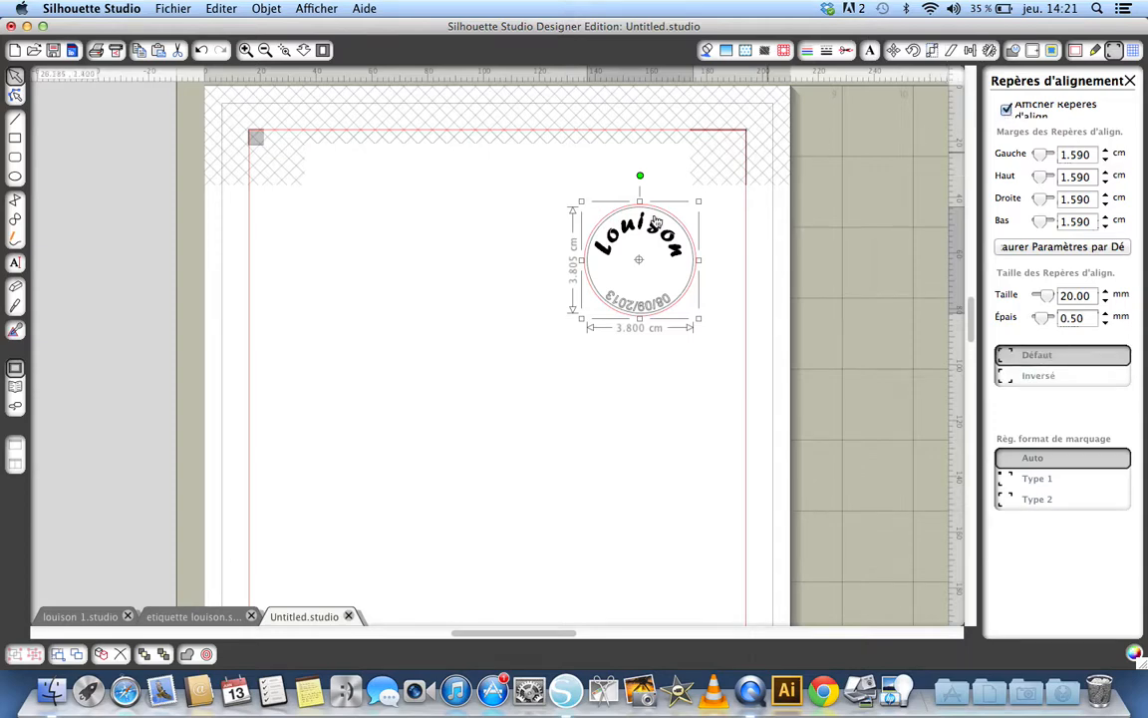
click(489, 270)
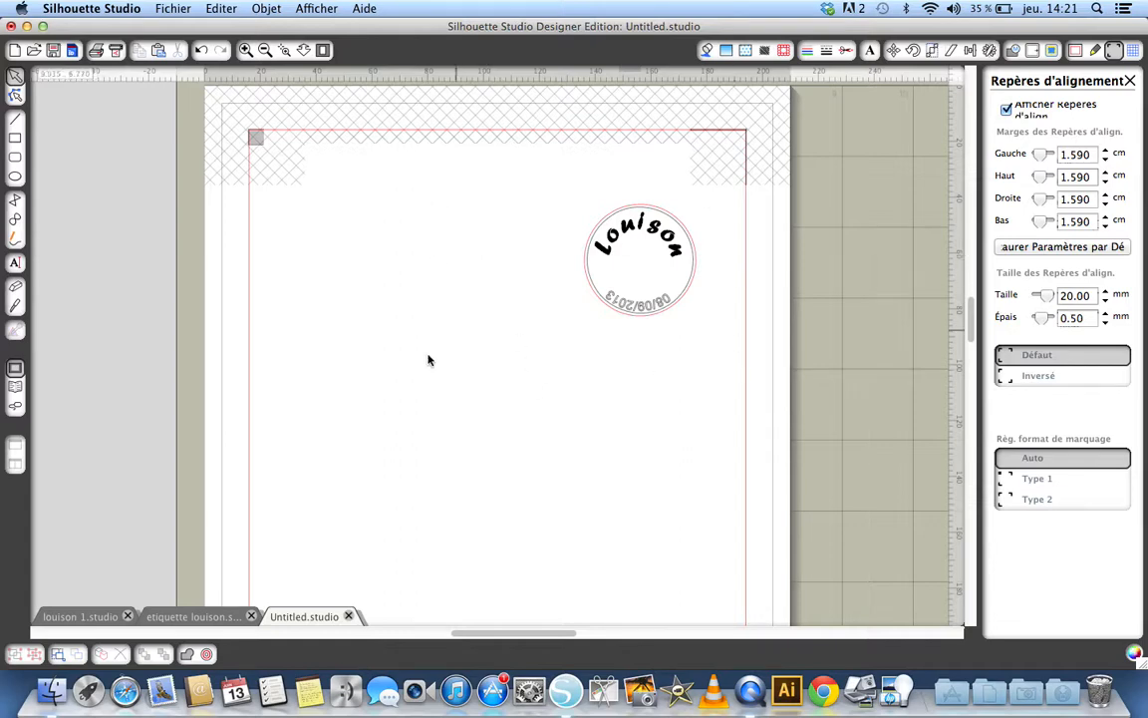
- Open the document's print output as a PDF in Aperçu and place the preview beside the label for comparison
click(97, 51)
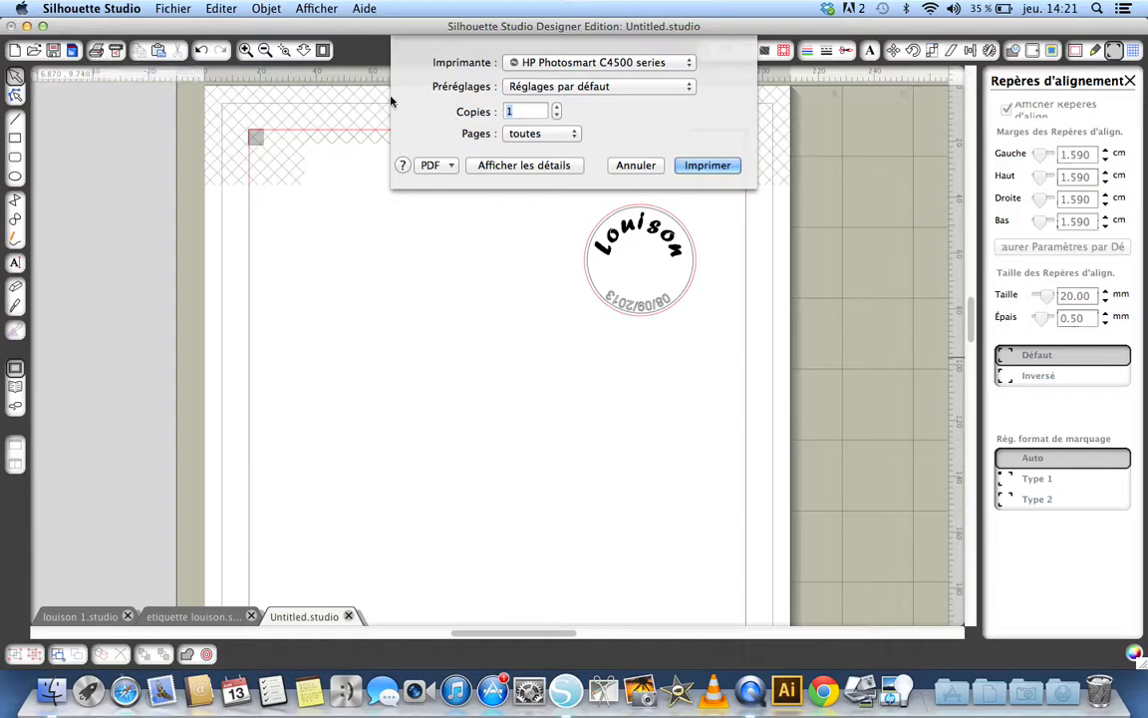
click(454, 172)
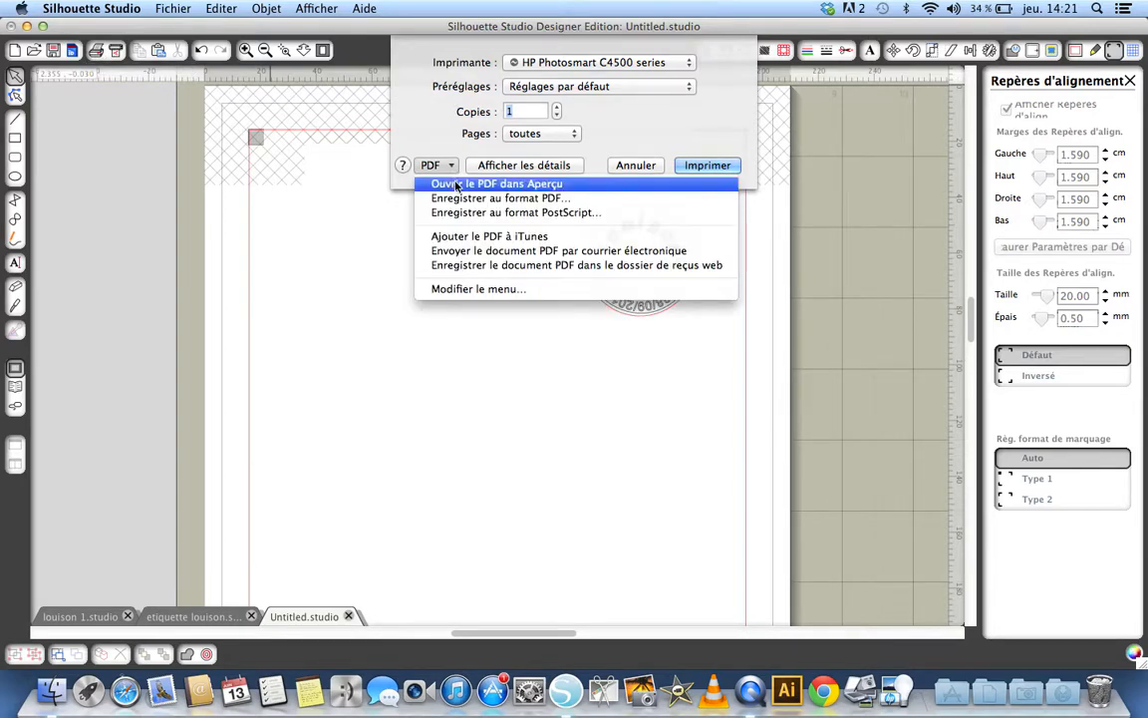
click(455, 184)
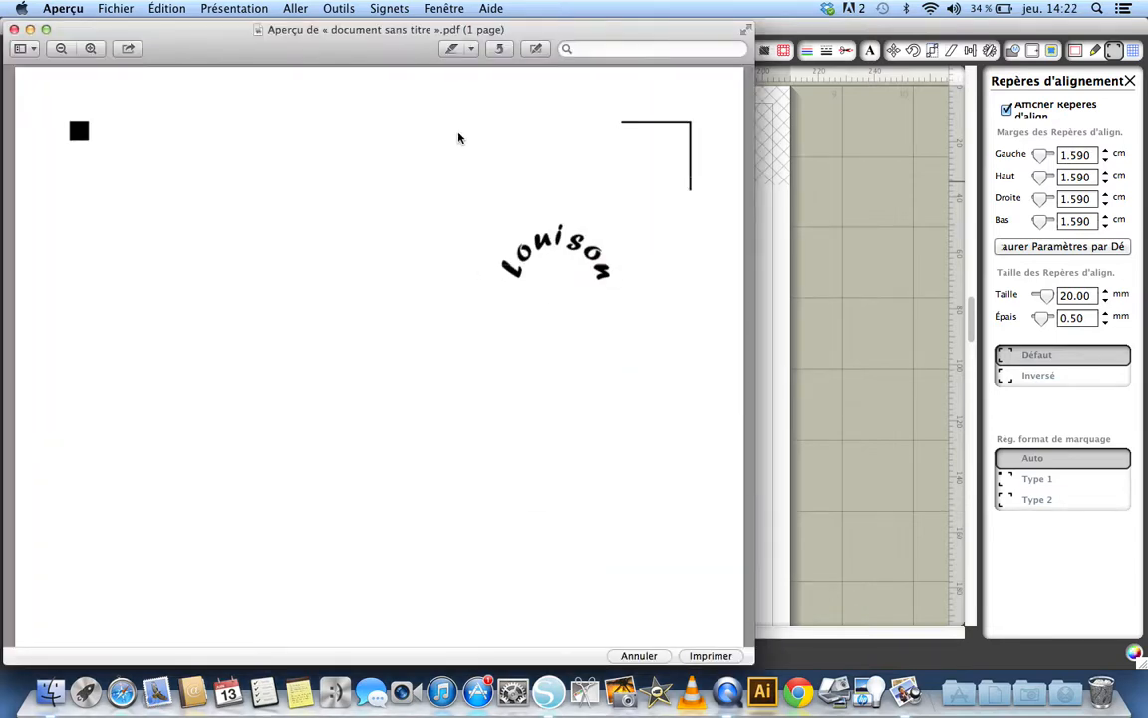
drag(359, 53, 177, 77)
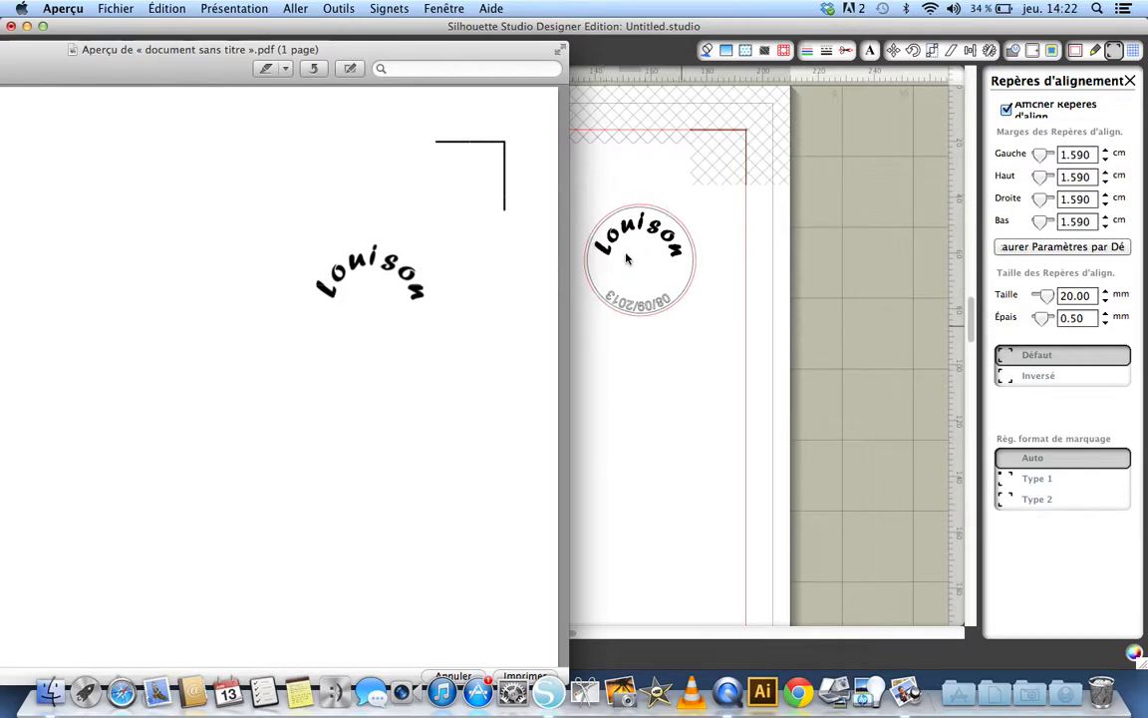
- Switch back to Silhouette Studio and move the black inner circle out of the label onto the empty page area to its lower left
click(690, 283)
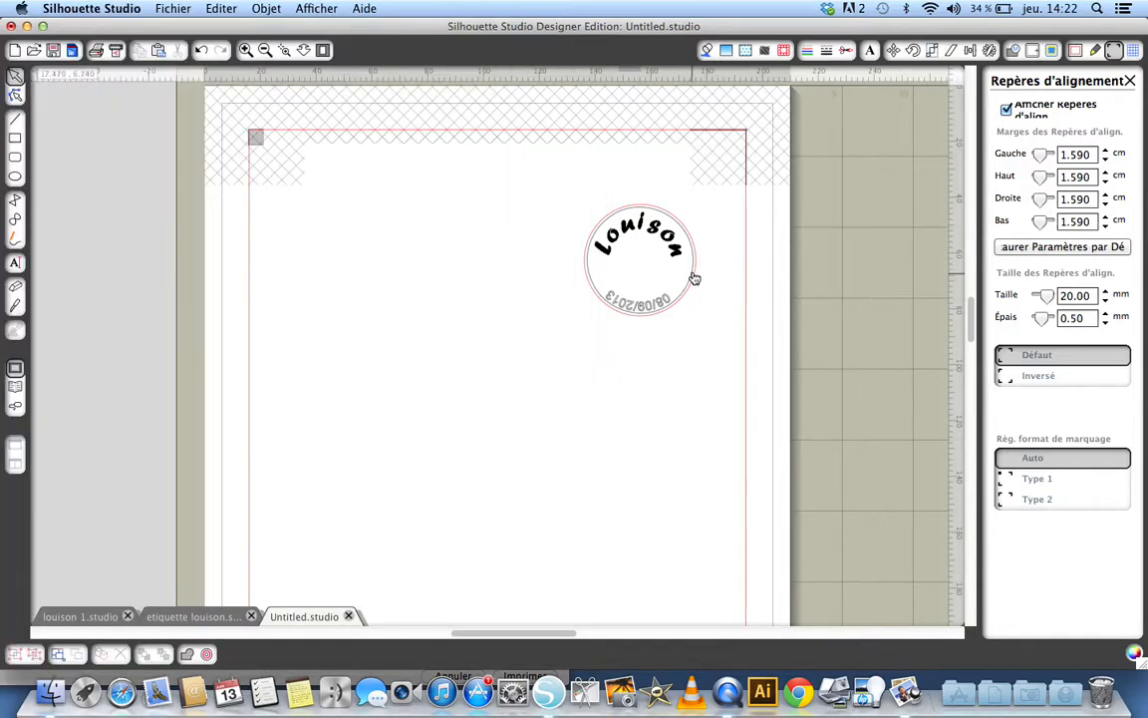
click(695, 279)
drag(694, 279, 538, 329)
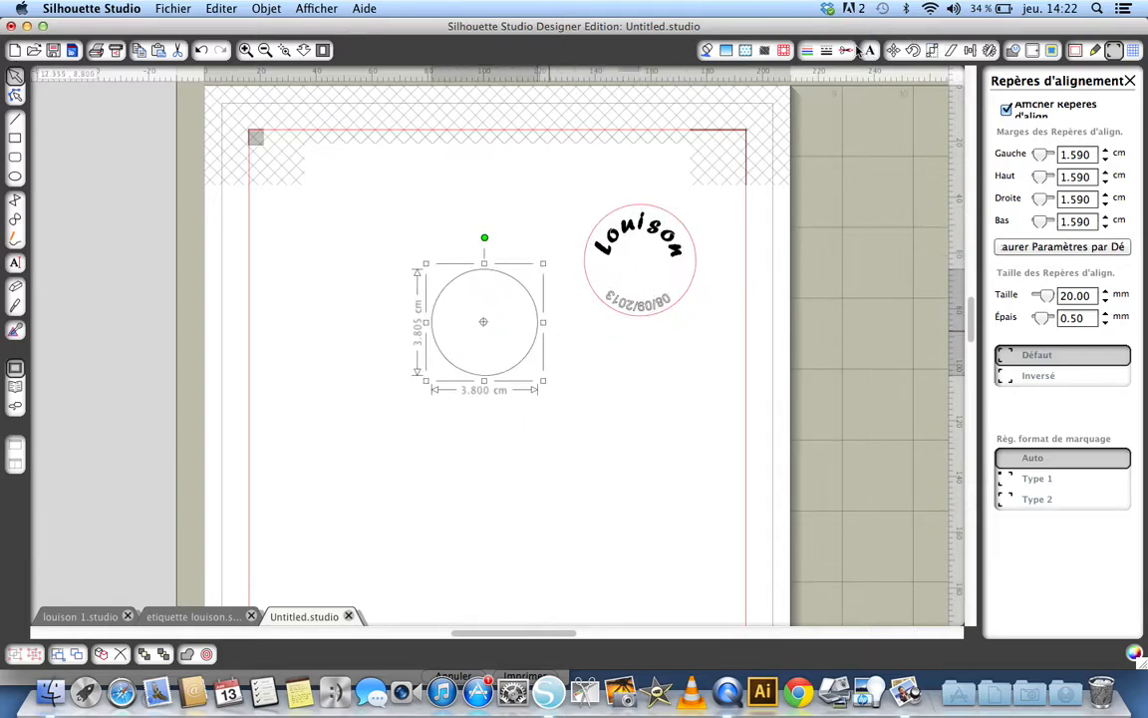
- Set the line thickness of the black inner circle to 1.00 pt
click(826, 51)
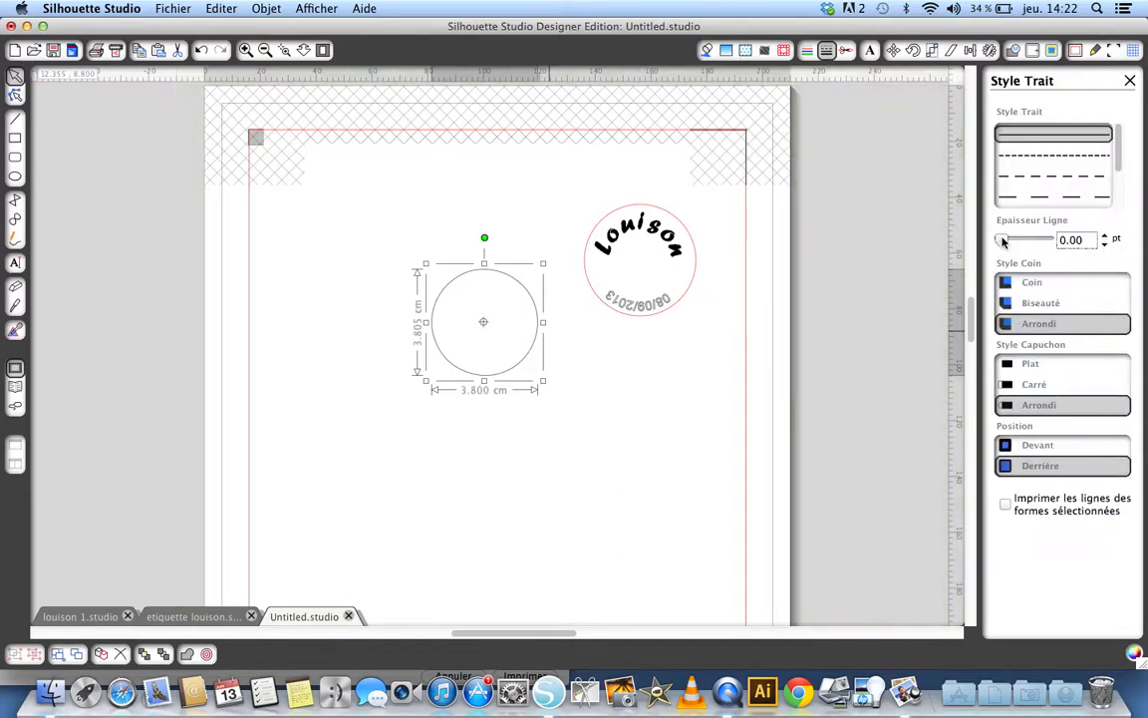
click(1001, 241)
drag(1001, 240, 1005, 242)
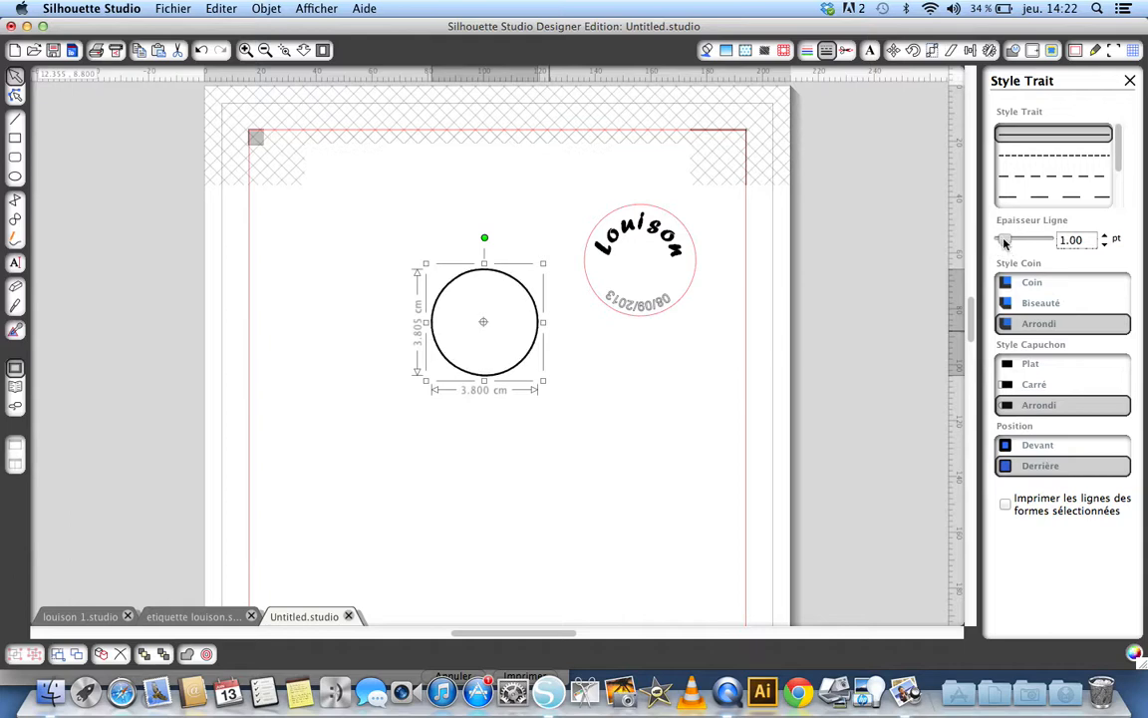
- Centre the black inner circle and the red outer cutting circle on each other
shift+click(638, 210)
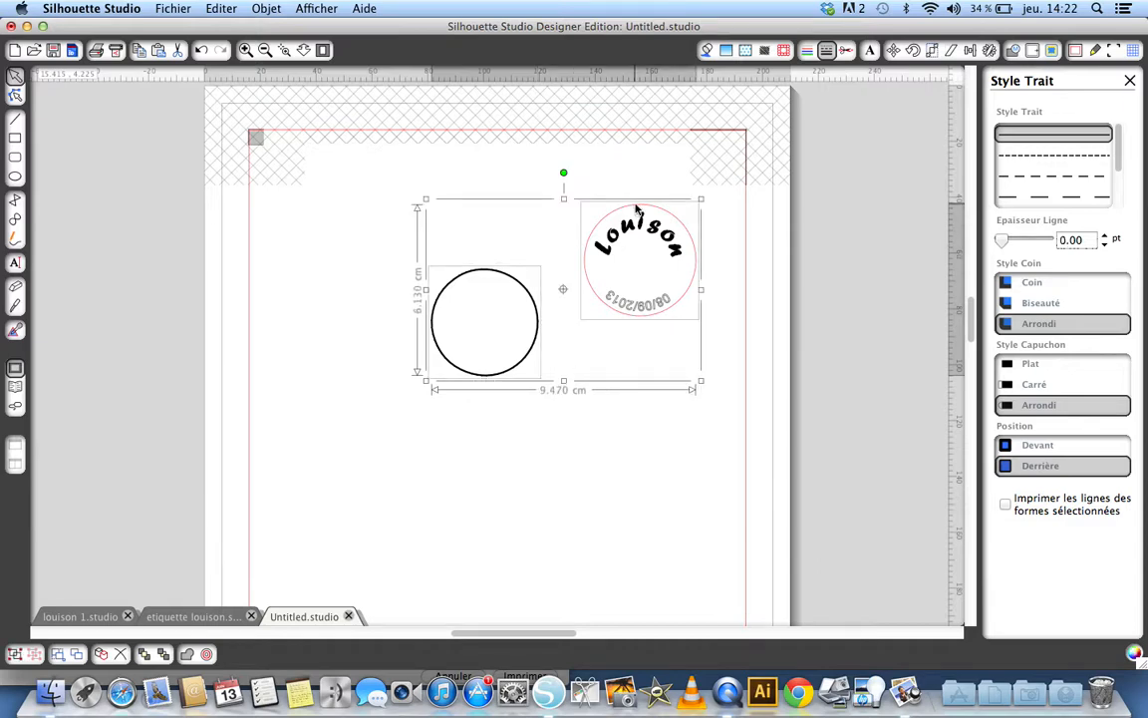
click(970, 50)
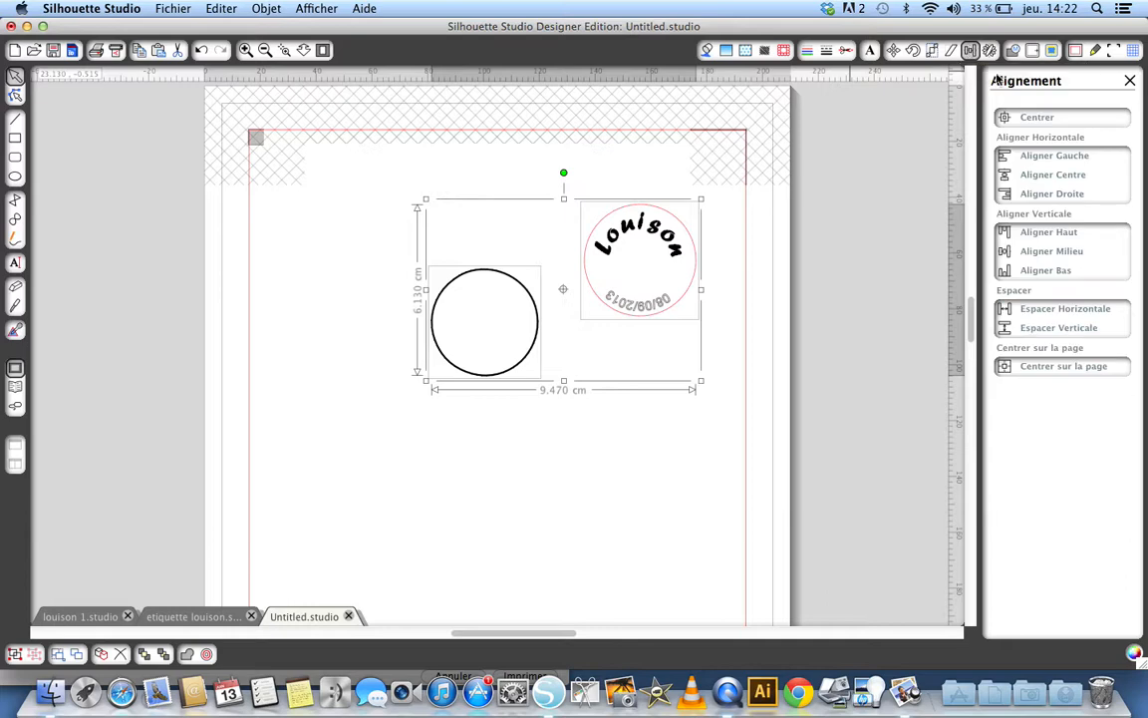
click(1037, 118)
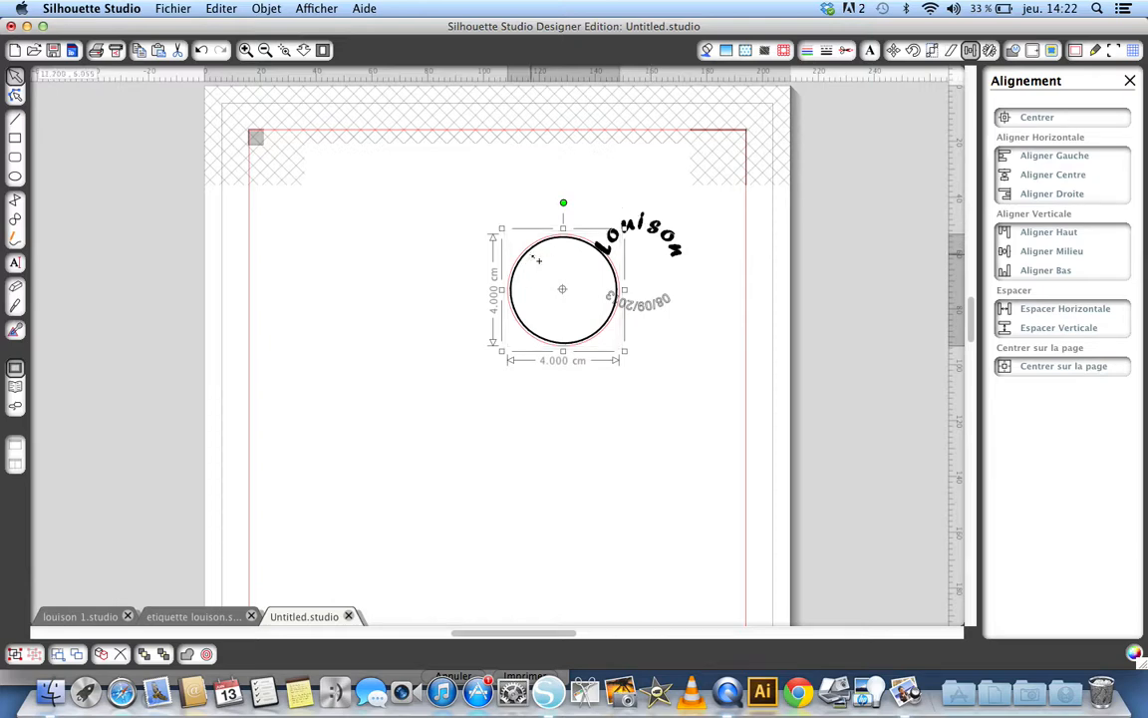
- Move the pair of circles clear of the lettering, and centre the name-and-date lettering inside them
drag(533, 249, 369, 236)
drag(559, 213, 717, 390)
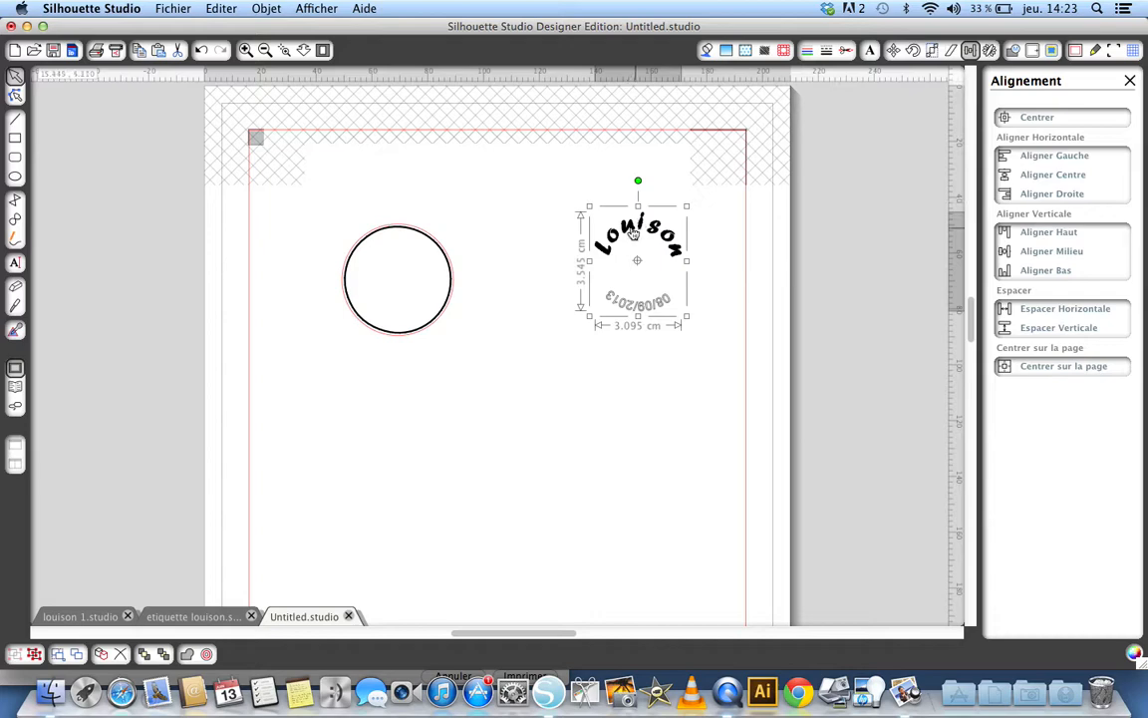
shift+click(450, 262)
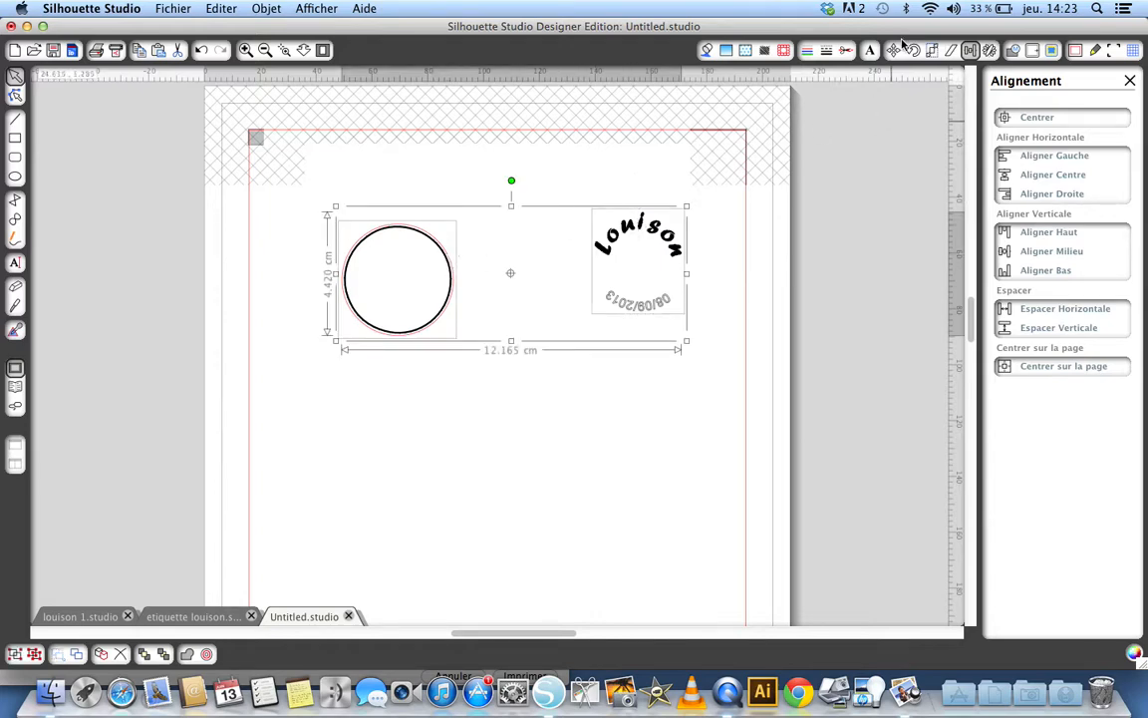
click(1033, 118)
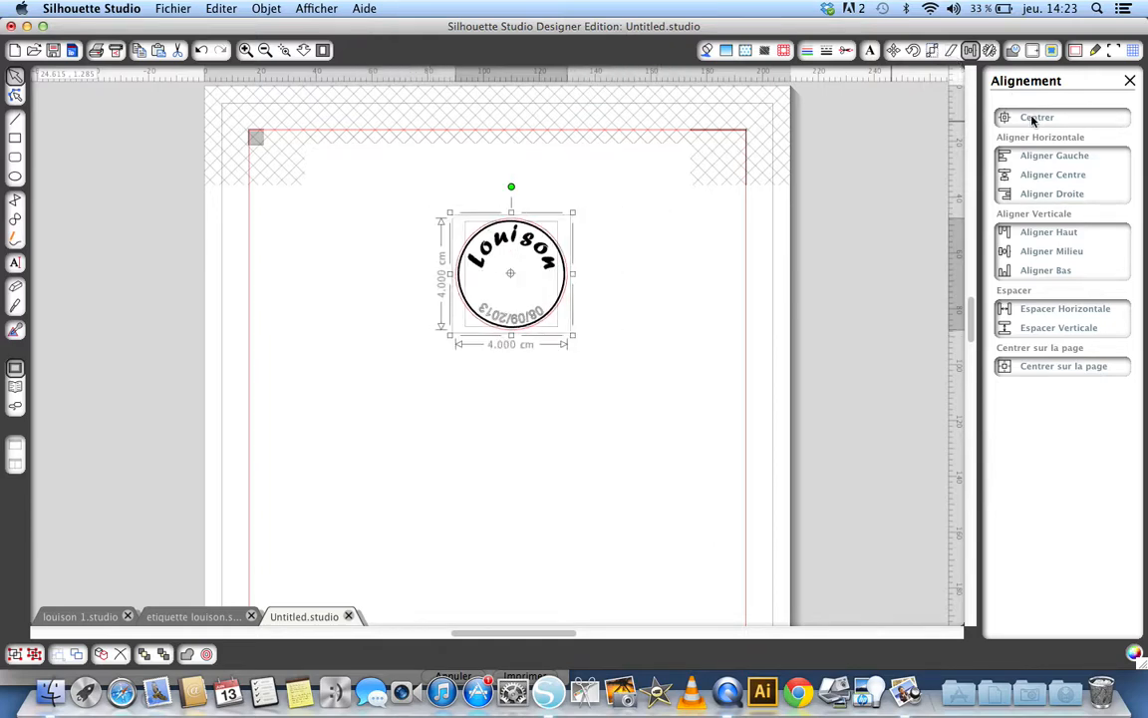
click(657, 303)
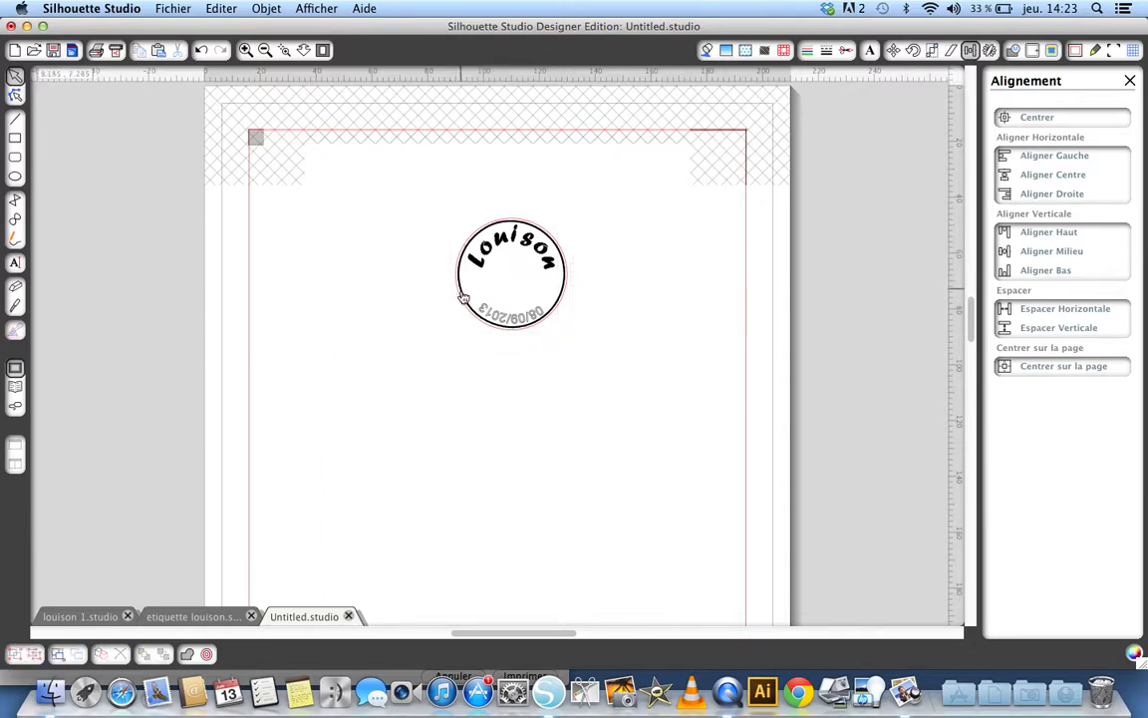
click(826, 51)
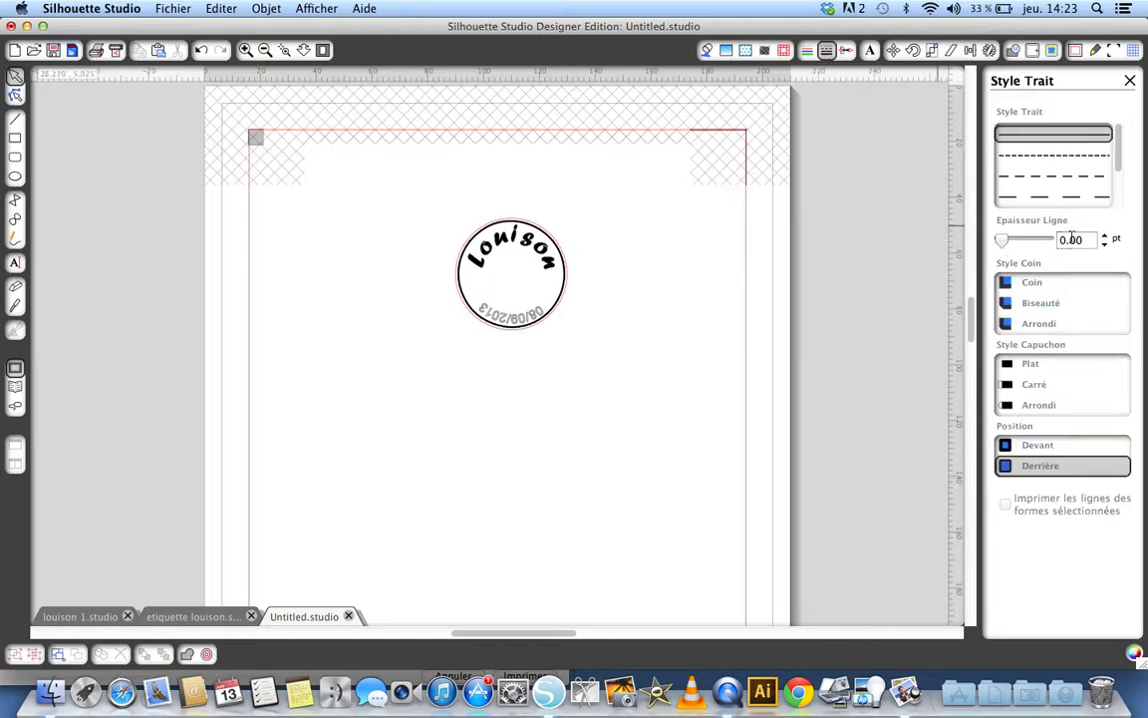
- Open the document's print output as a PDF in Aperçu to check the thickened circle
click(97, 53)
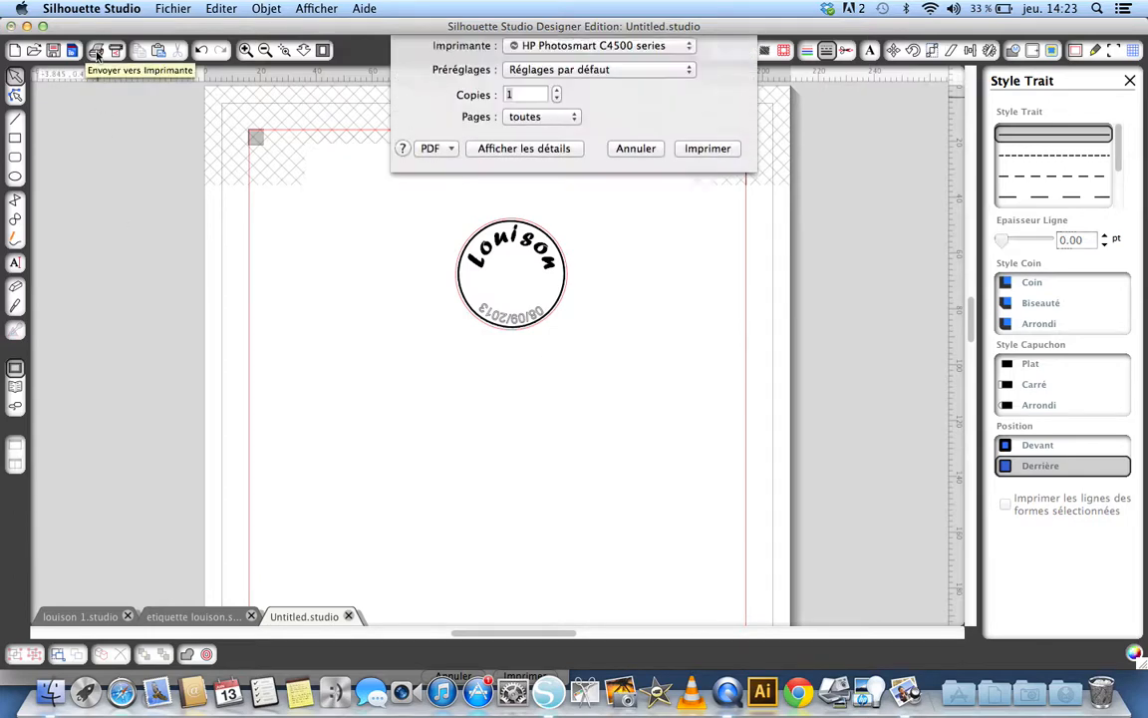
click(429, 166)
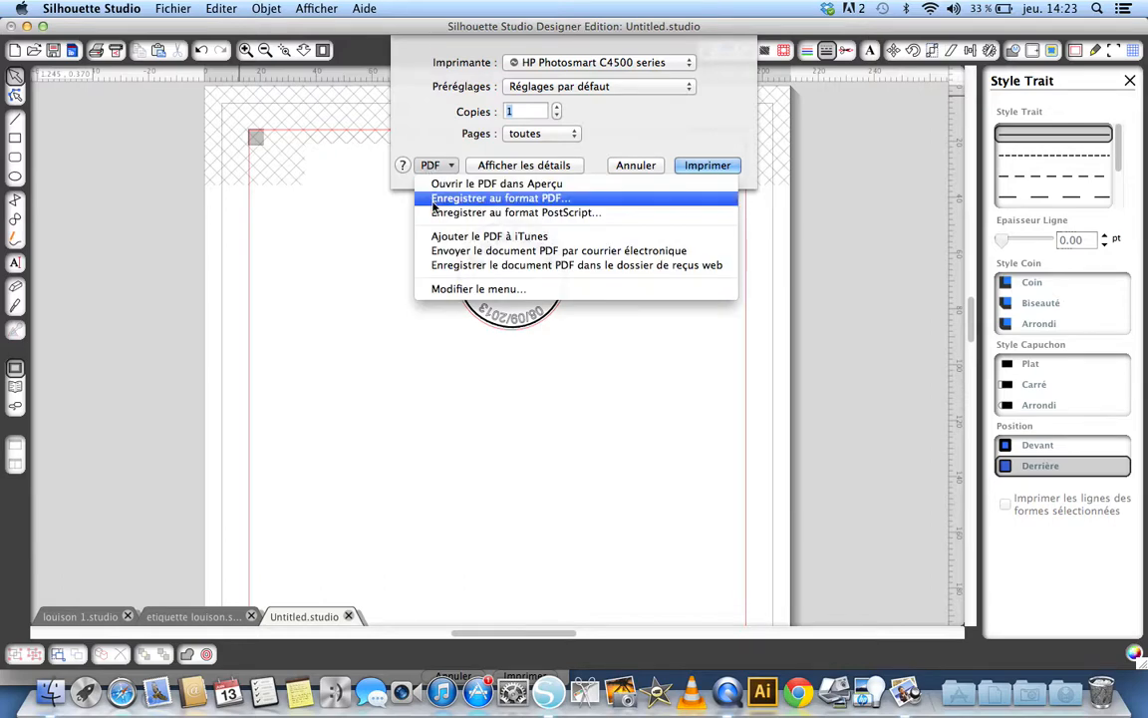
click(434, 201)
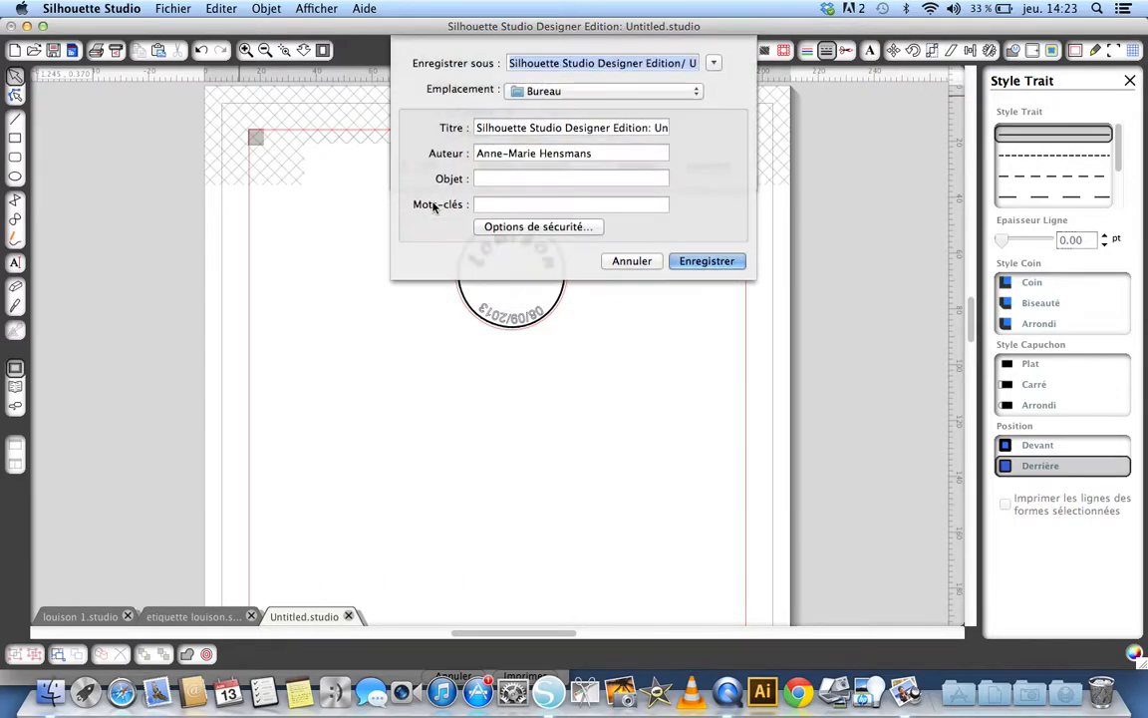
click(631, 261)
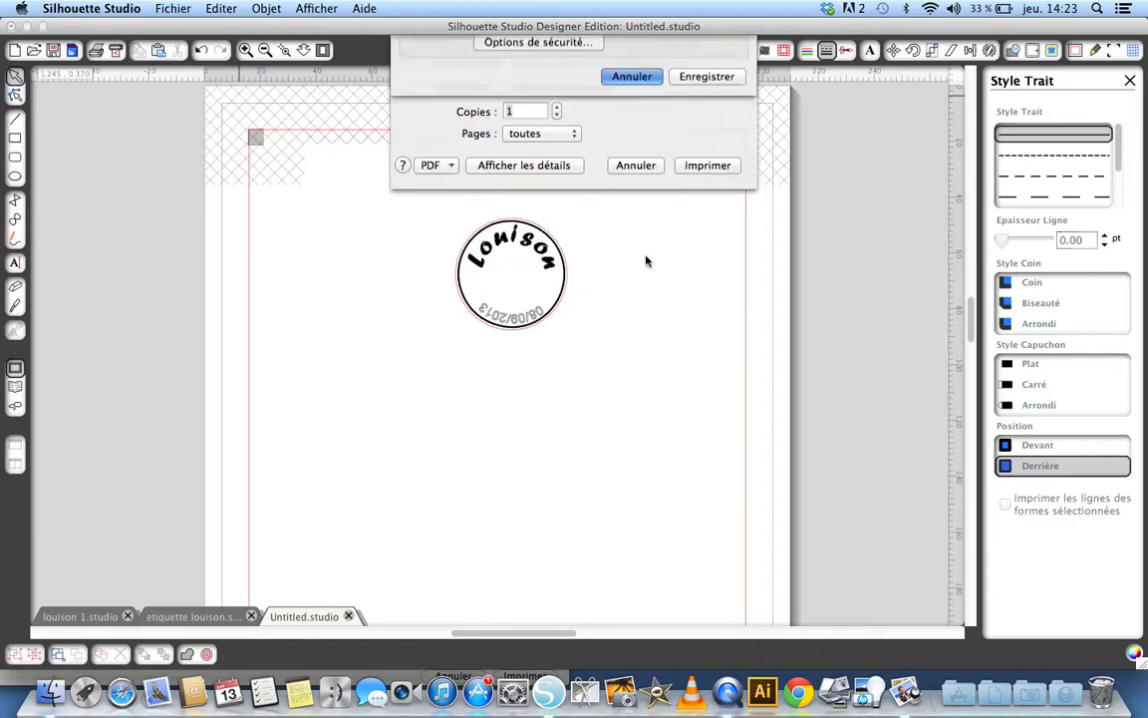
click(430, 166)
click(431, 185)
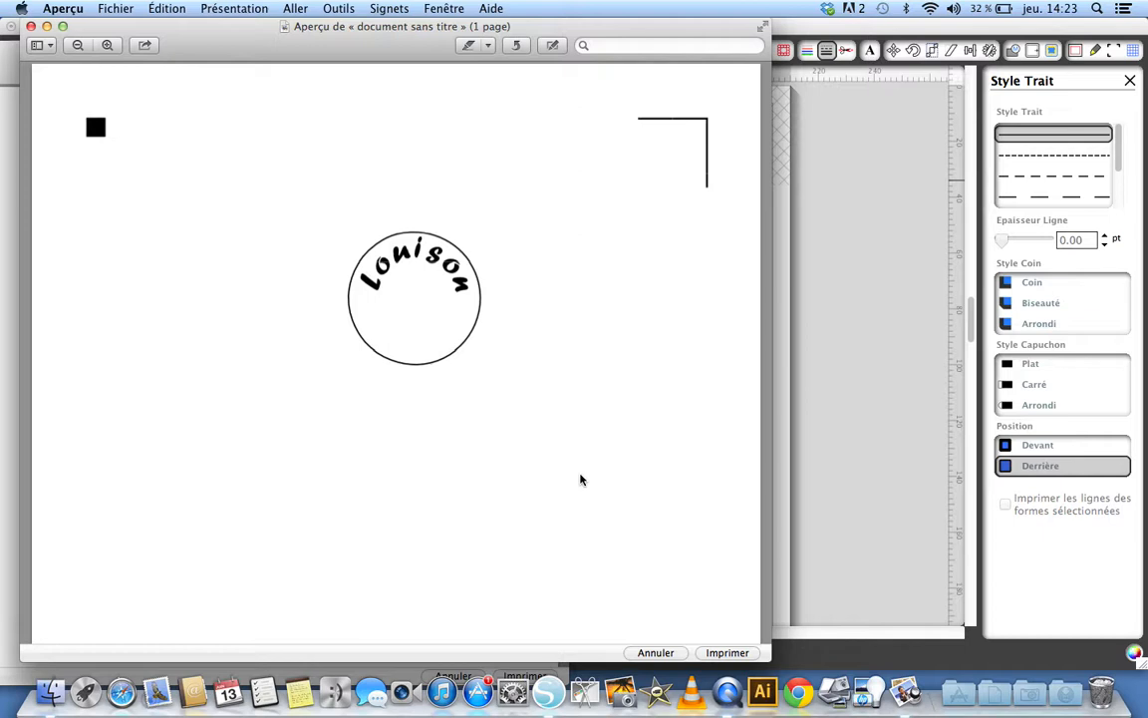
- Close the PDF previews and return to Silhouette Studio, keeping the label document open
click(30, 27)
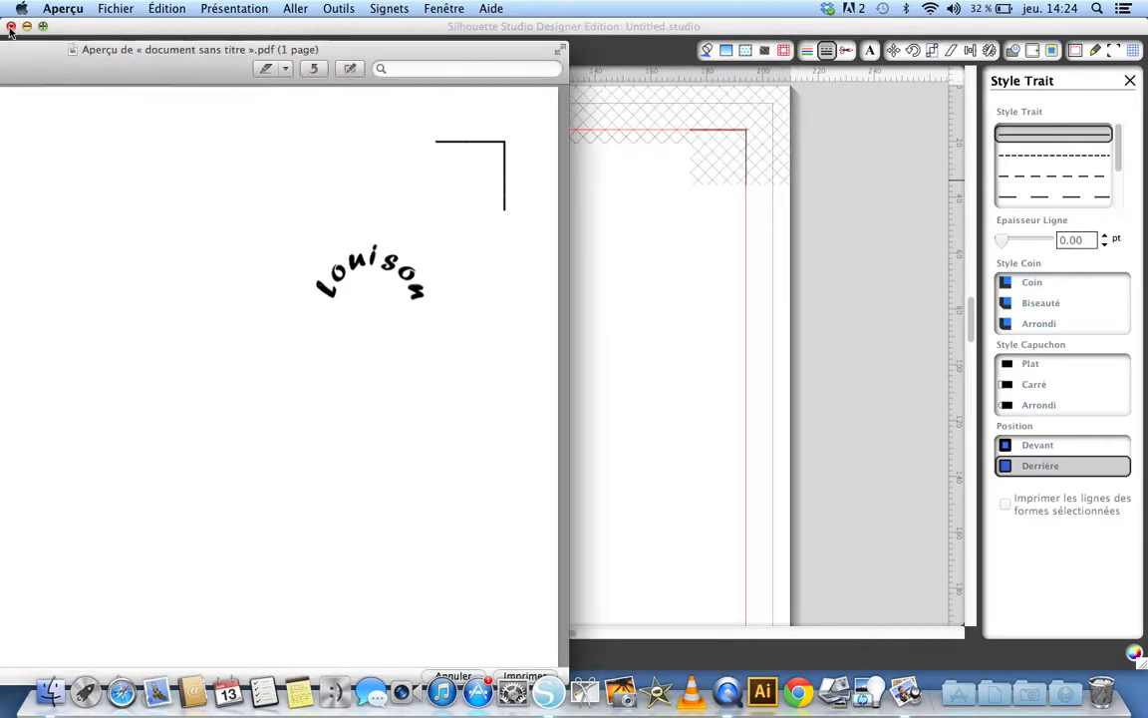
click(11, 26)
click(11, 26)
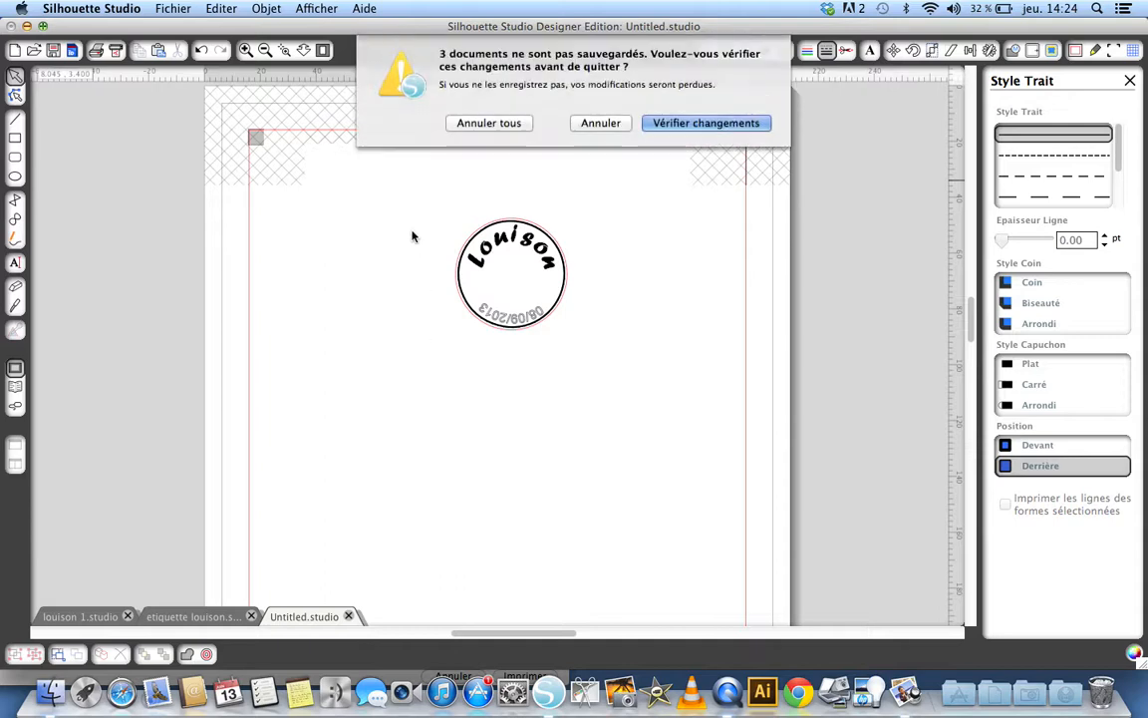
click(596, 122)
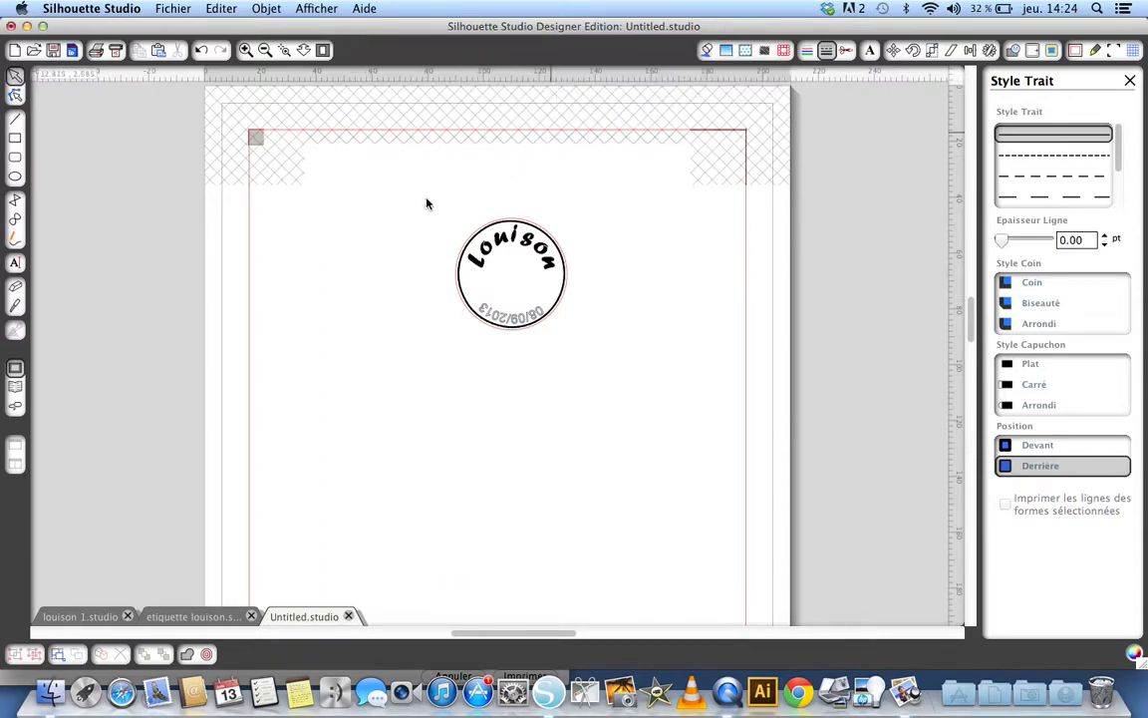
- Move the whole label to the upper left of the page's cutting area and fill the page with copies of it
drag(402, 199, 657, 390)
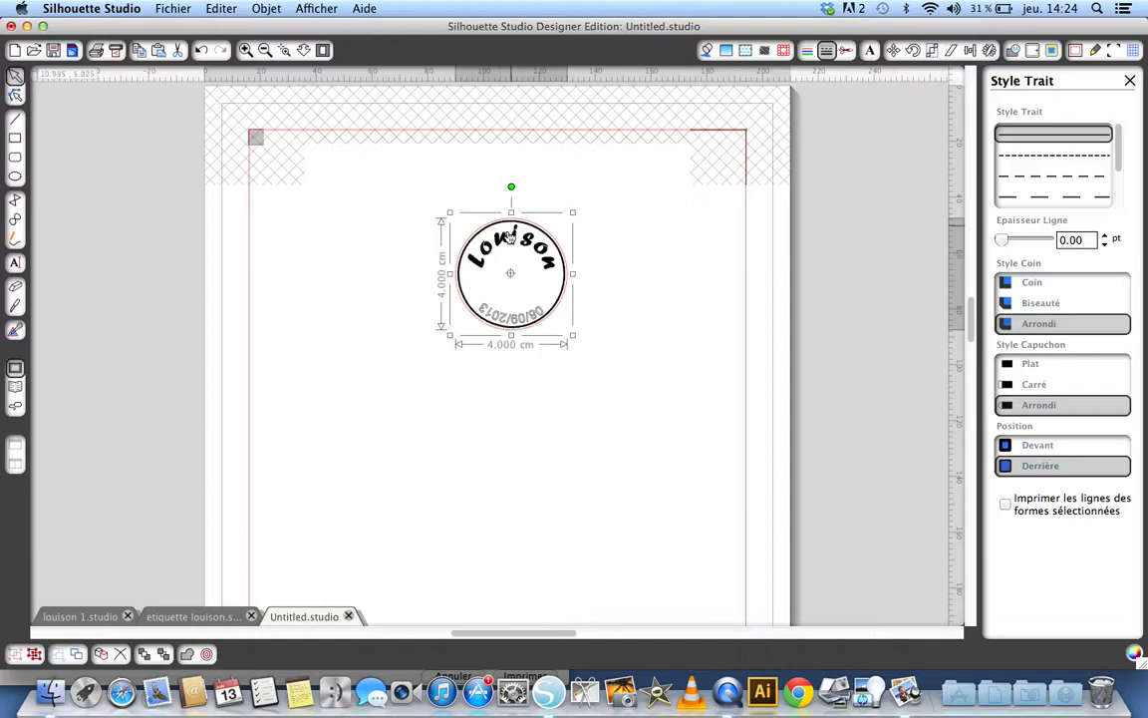
drag(493, 229, 371, 176)
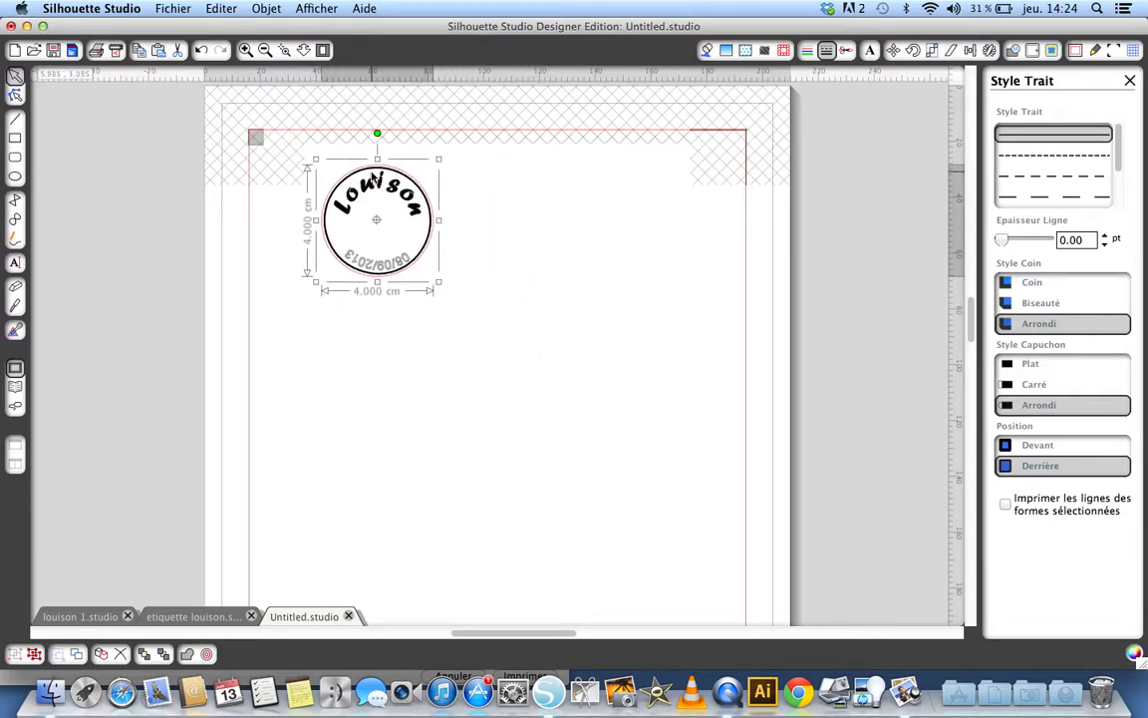
click(990, 50)
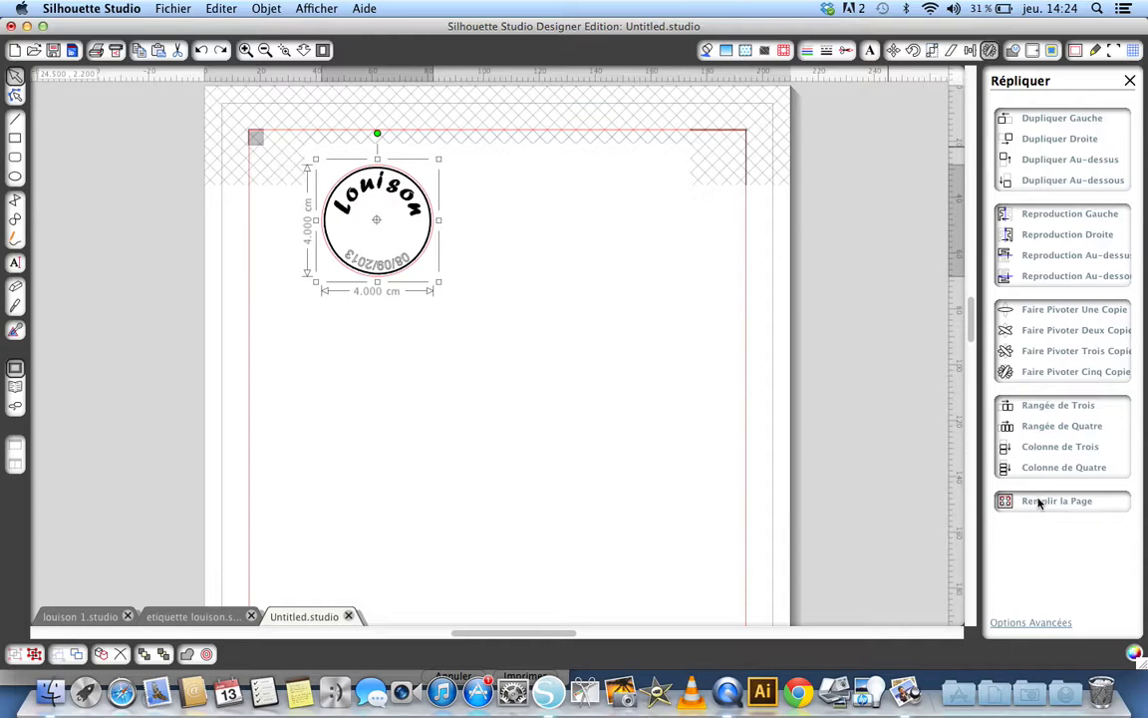
click(1039, 502)
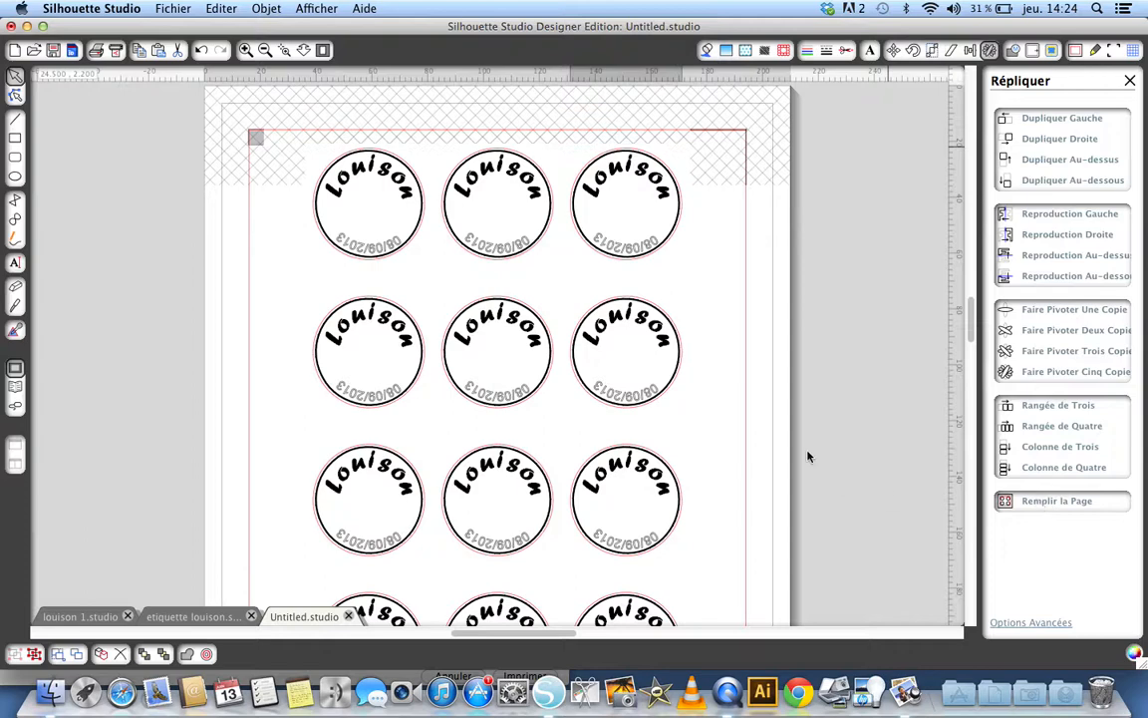
scroll(727, 377, down, 3)
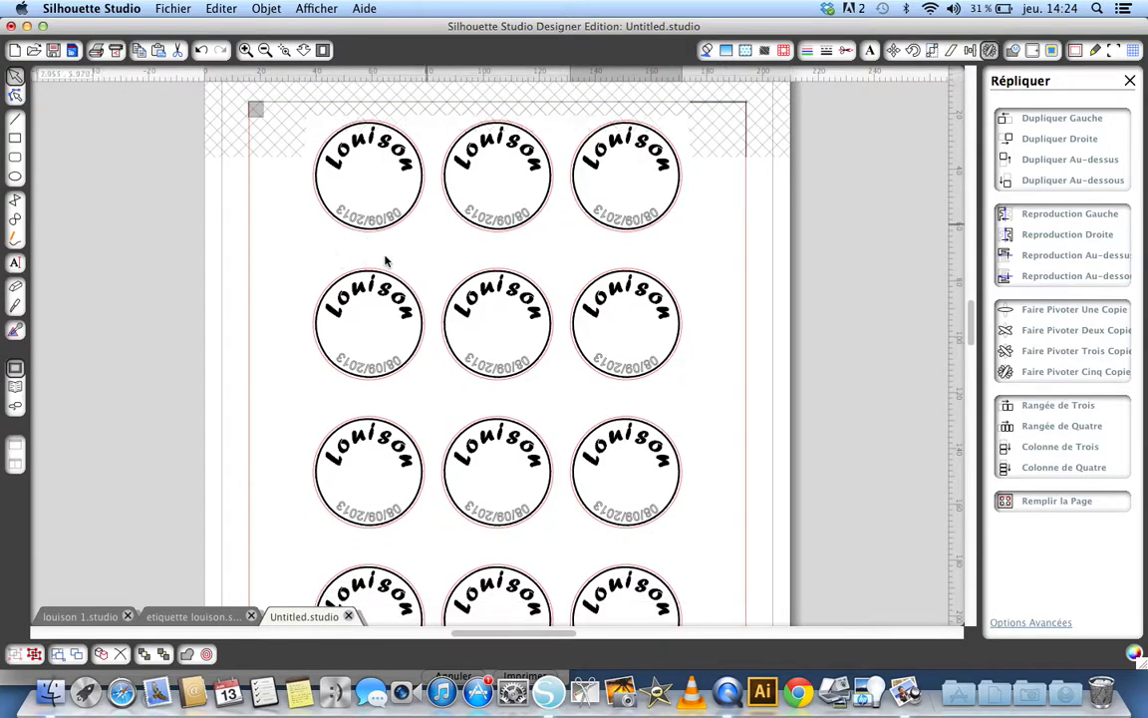
scroll(313, 194, down, 3)
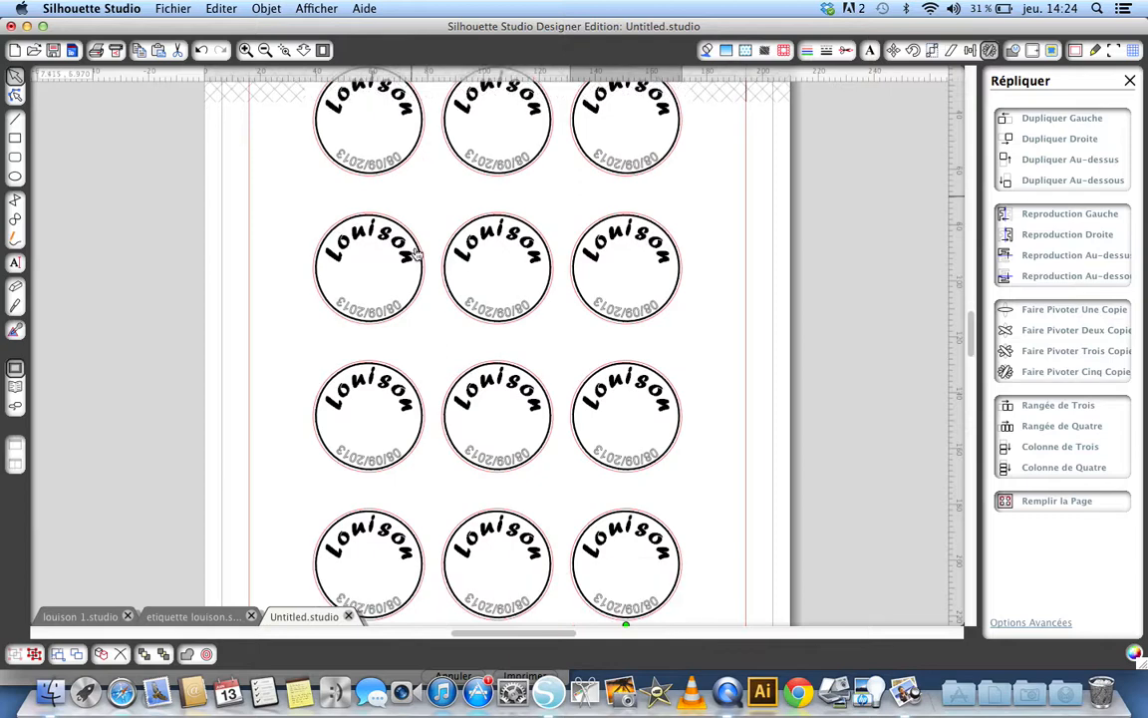